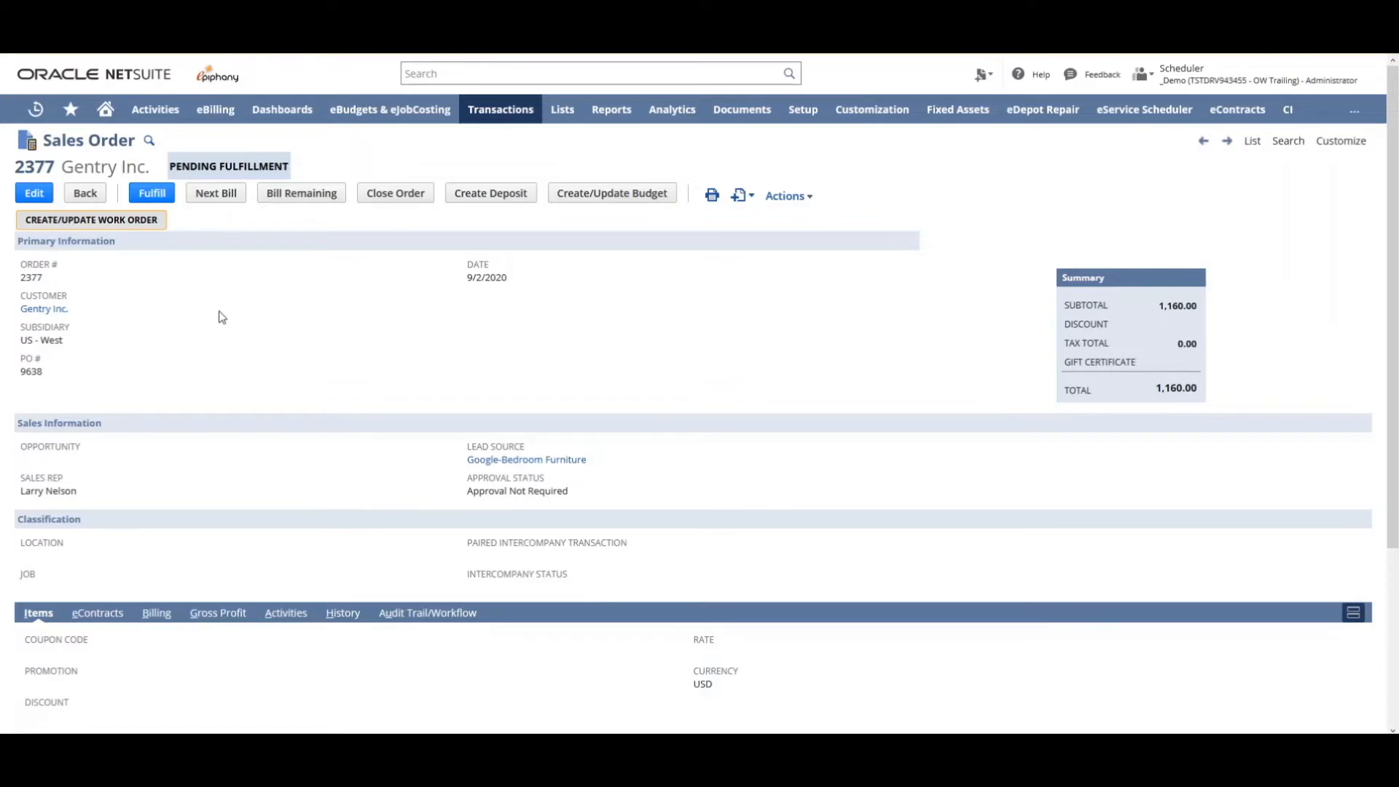
Start fulfilling the Gentry Inc. sales order and set the Sand Filter System line's location to 01 US - West Coast Warehouse.
left_click(150, 194)
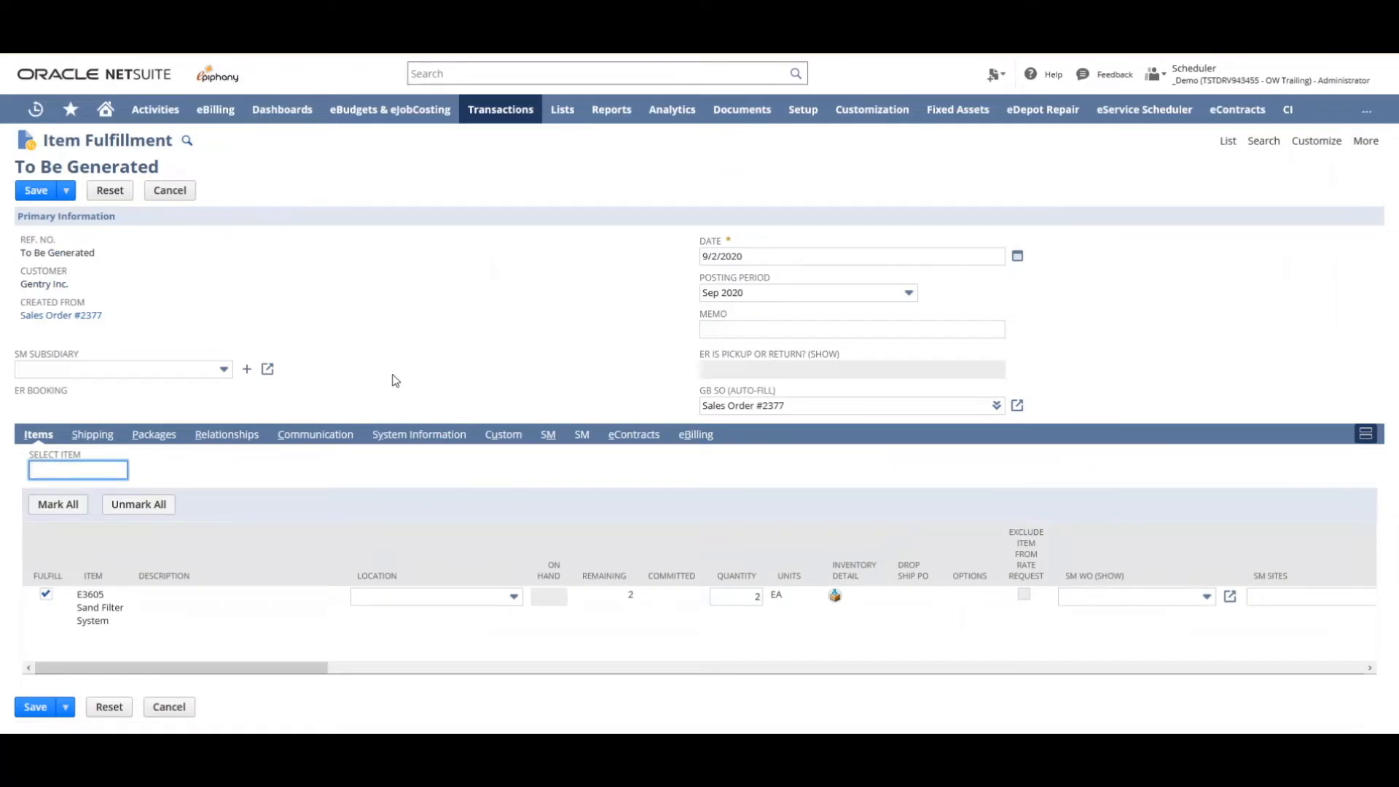
left_click(399, 606)
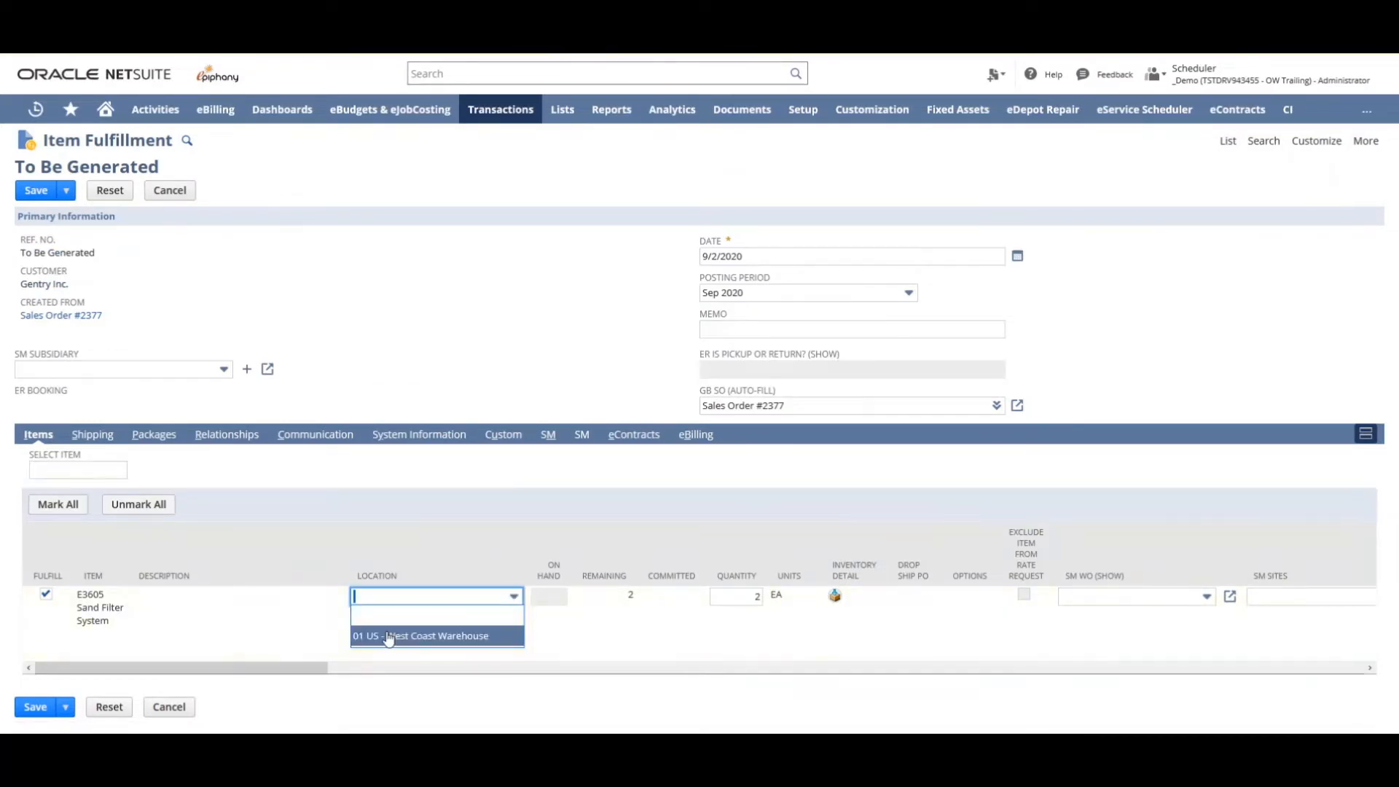
left_click(390, 633)
Assign serial numbers SFS3QP-540 and SFS3QP-541 to the E3605 Sand Filter System line and save the item fulfillment.
left_click(836, 596)
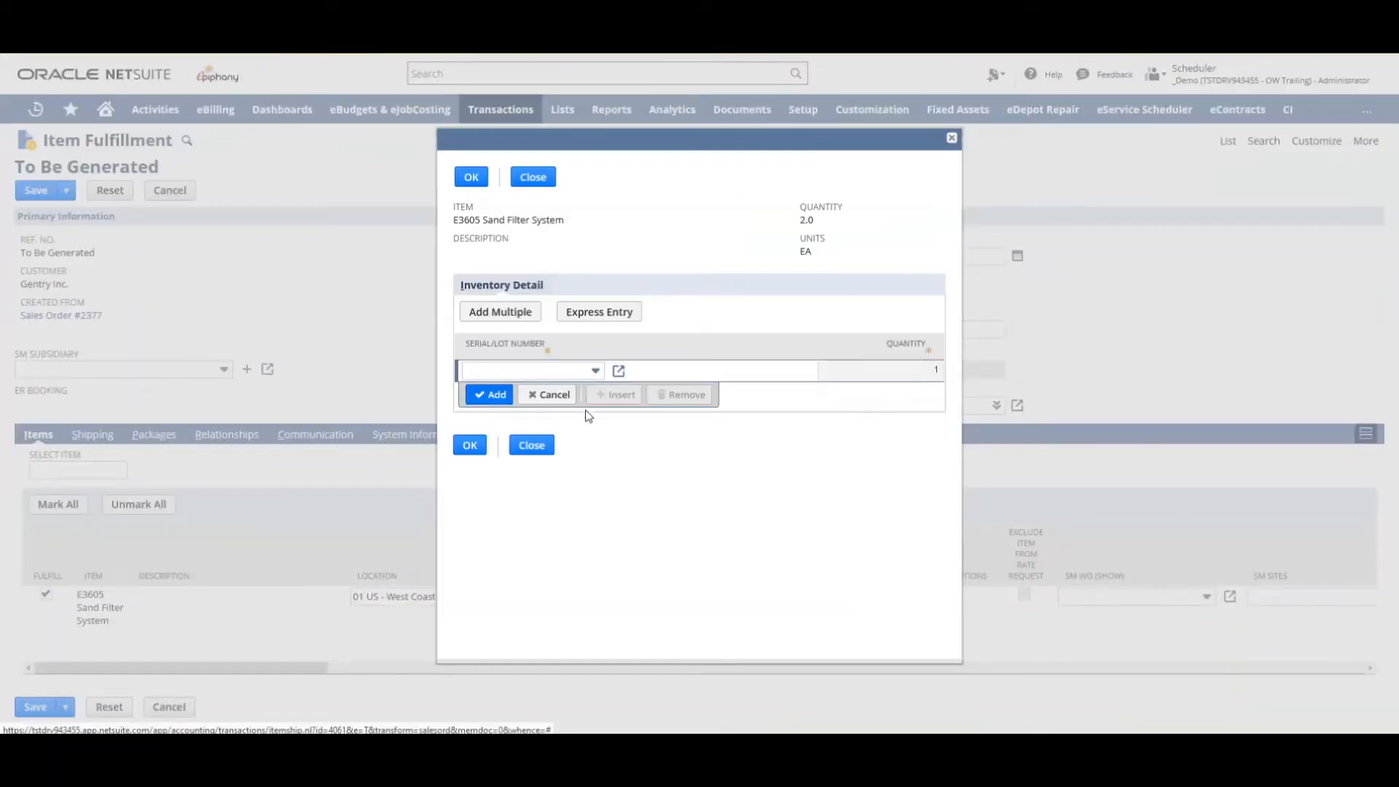
left_click(565, 371)
left_click(535, 409)
left_click(490, 395)
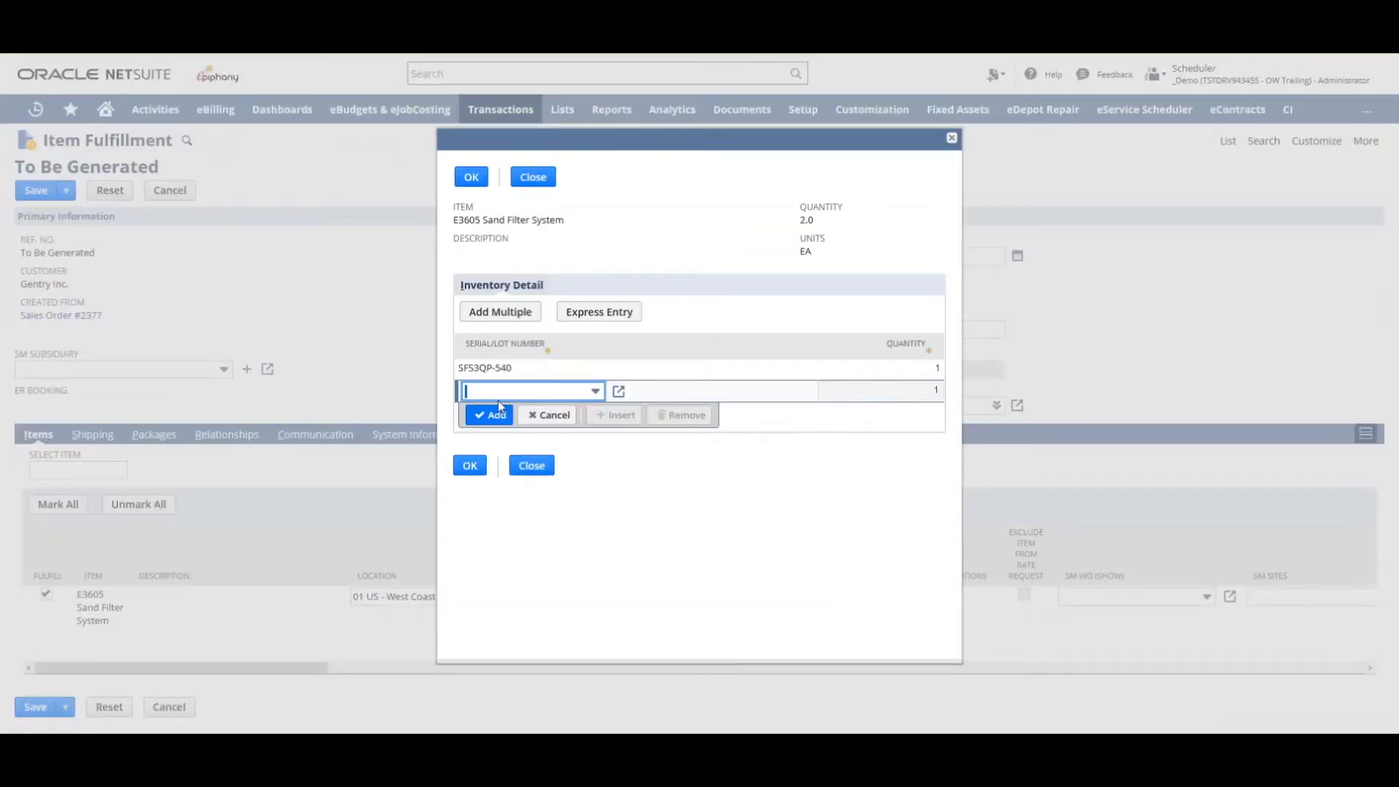
left_click(528, 392)
left_click(484, 445)
left_click(483, 415)
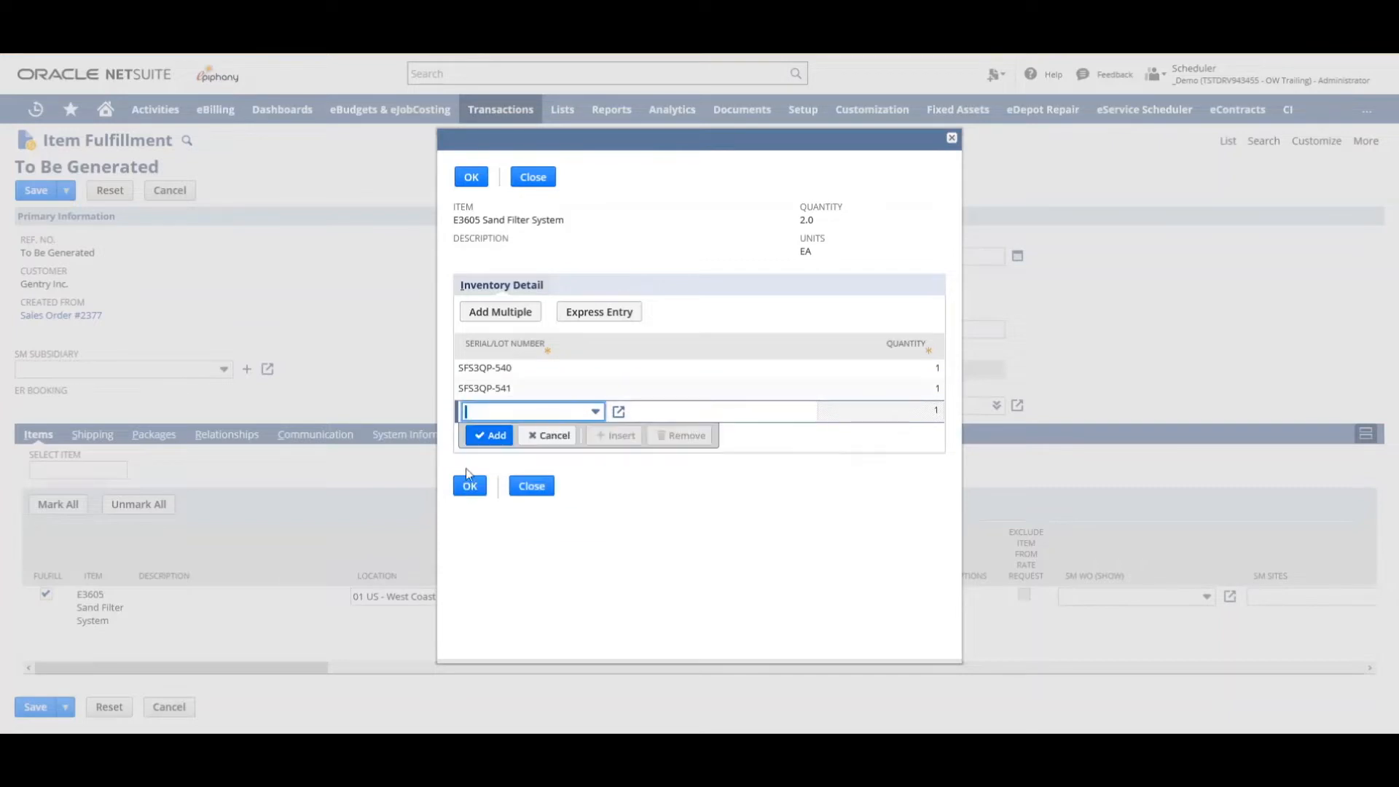
left_click(470, 485)
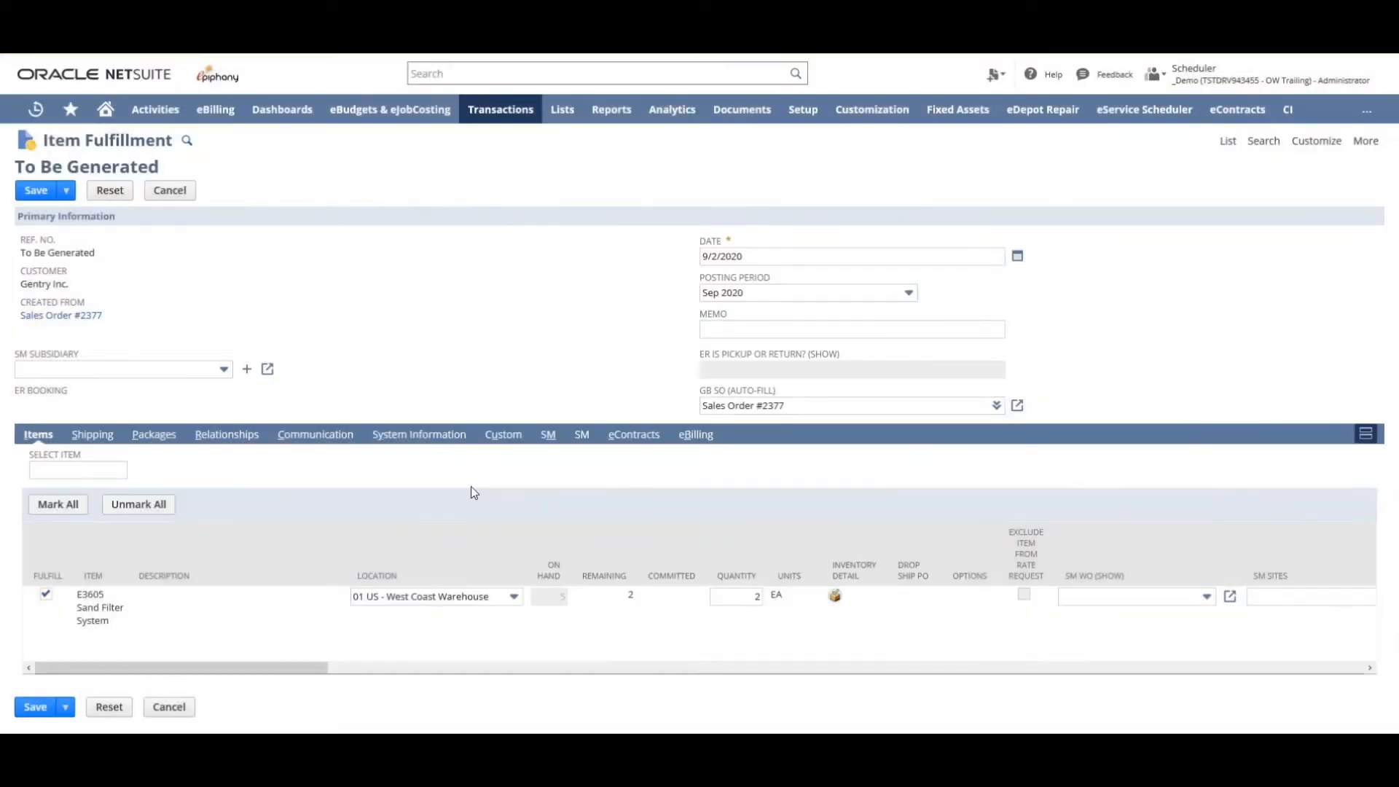
left_click(35, 194)
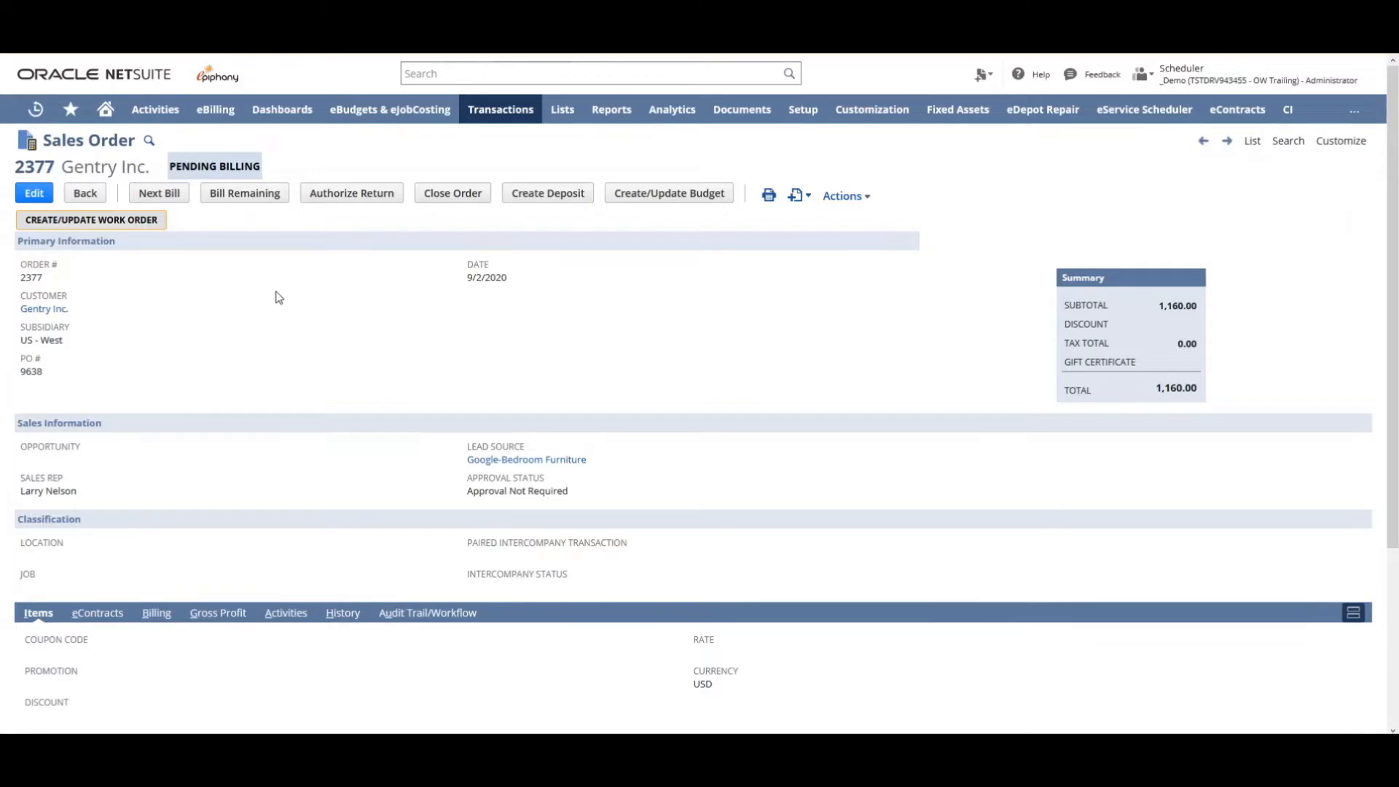
Edit the sales order and assign the customer's Minnetonka service site to it.
left_click(34, 194)
left_click(34, 193)
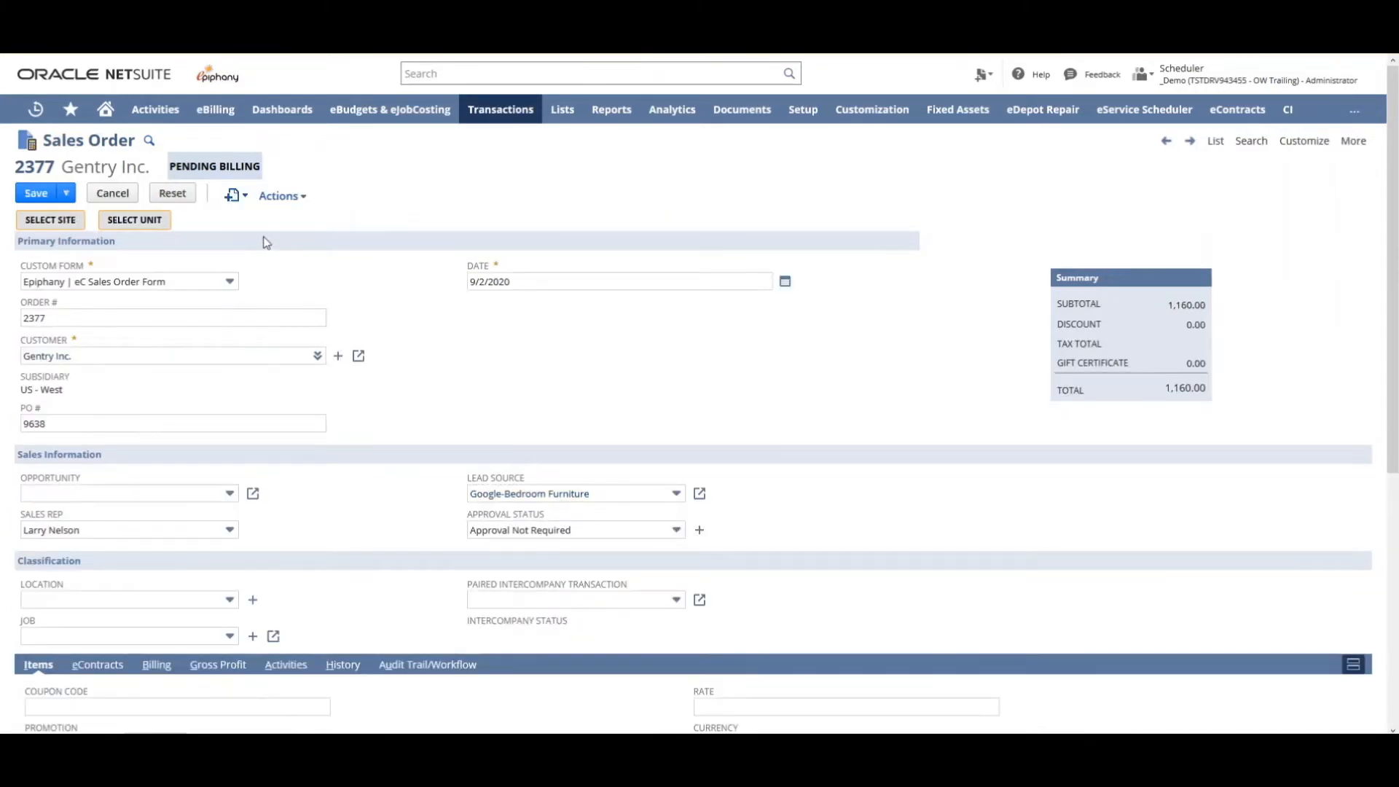
left_click(50, 220)
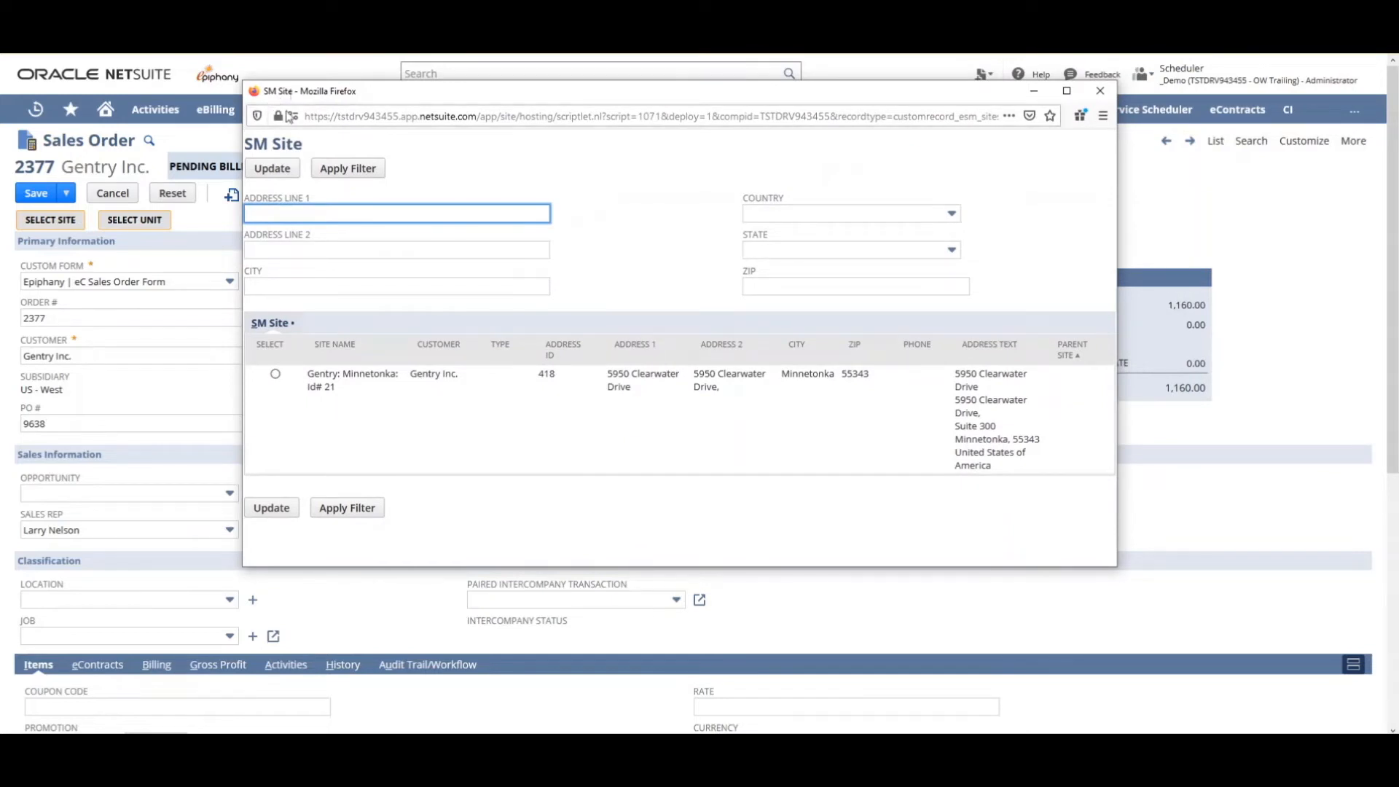
left_click(276, 375)
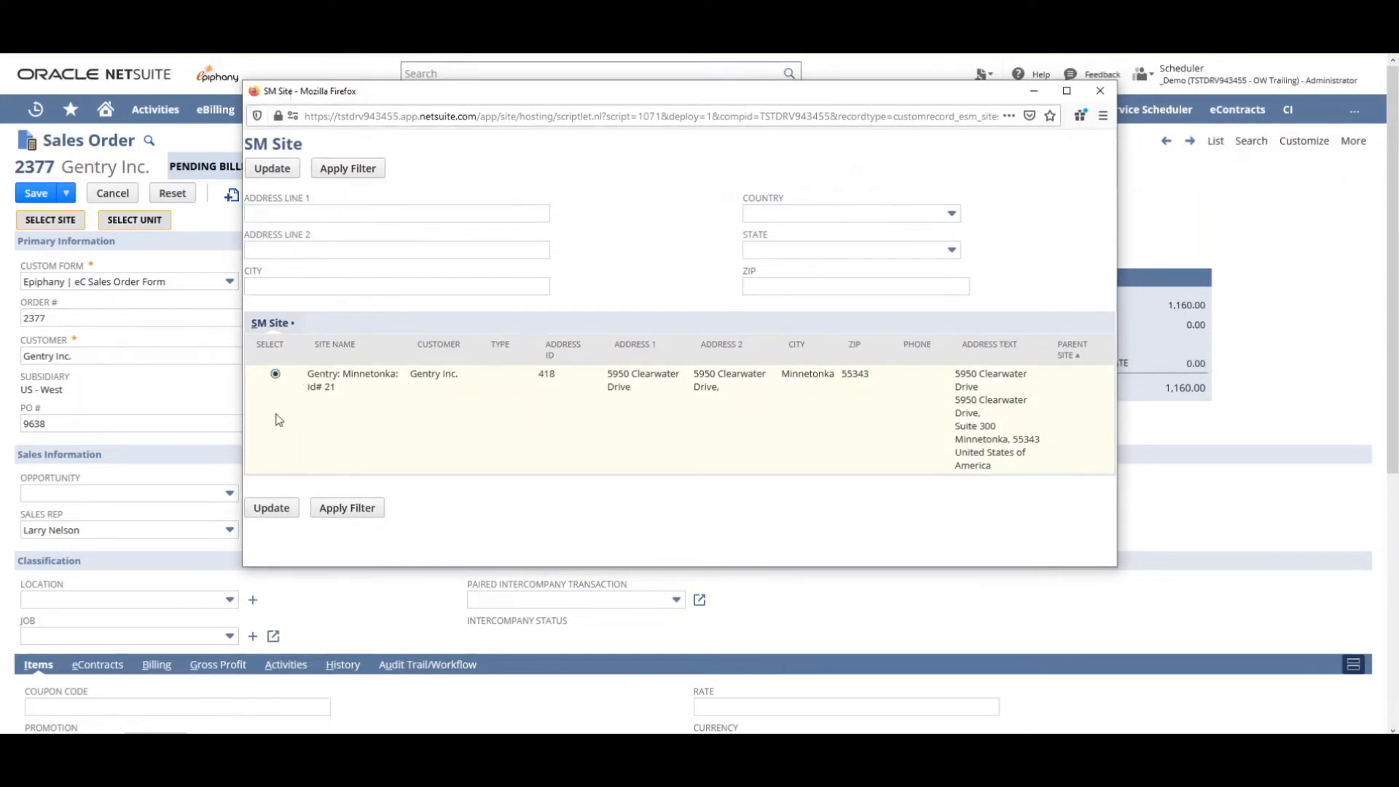
left_click(271, 508)
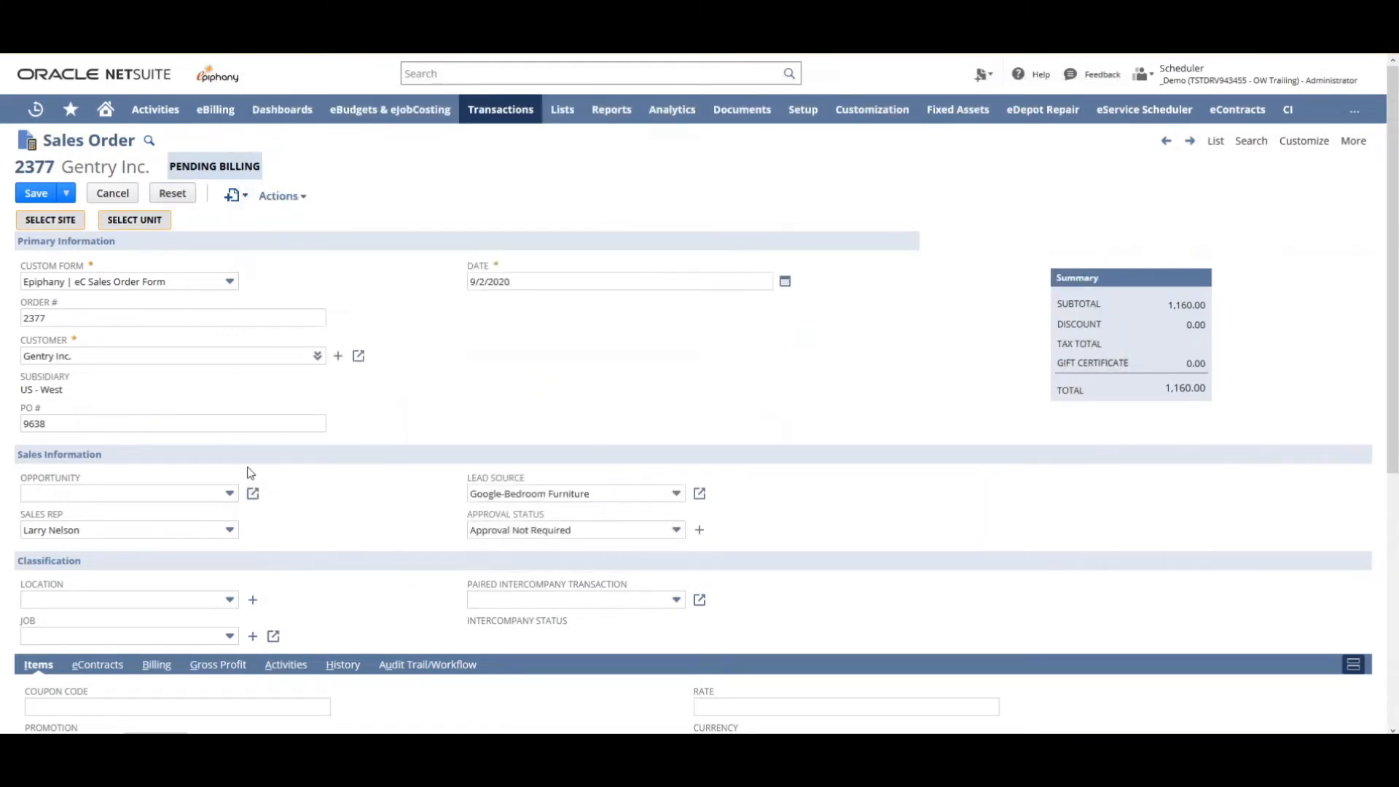
Assign the SFS3QP-540 unit to the sales order and save the order.
left_click(141, 226)
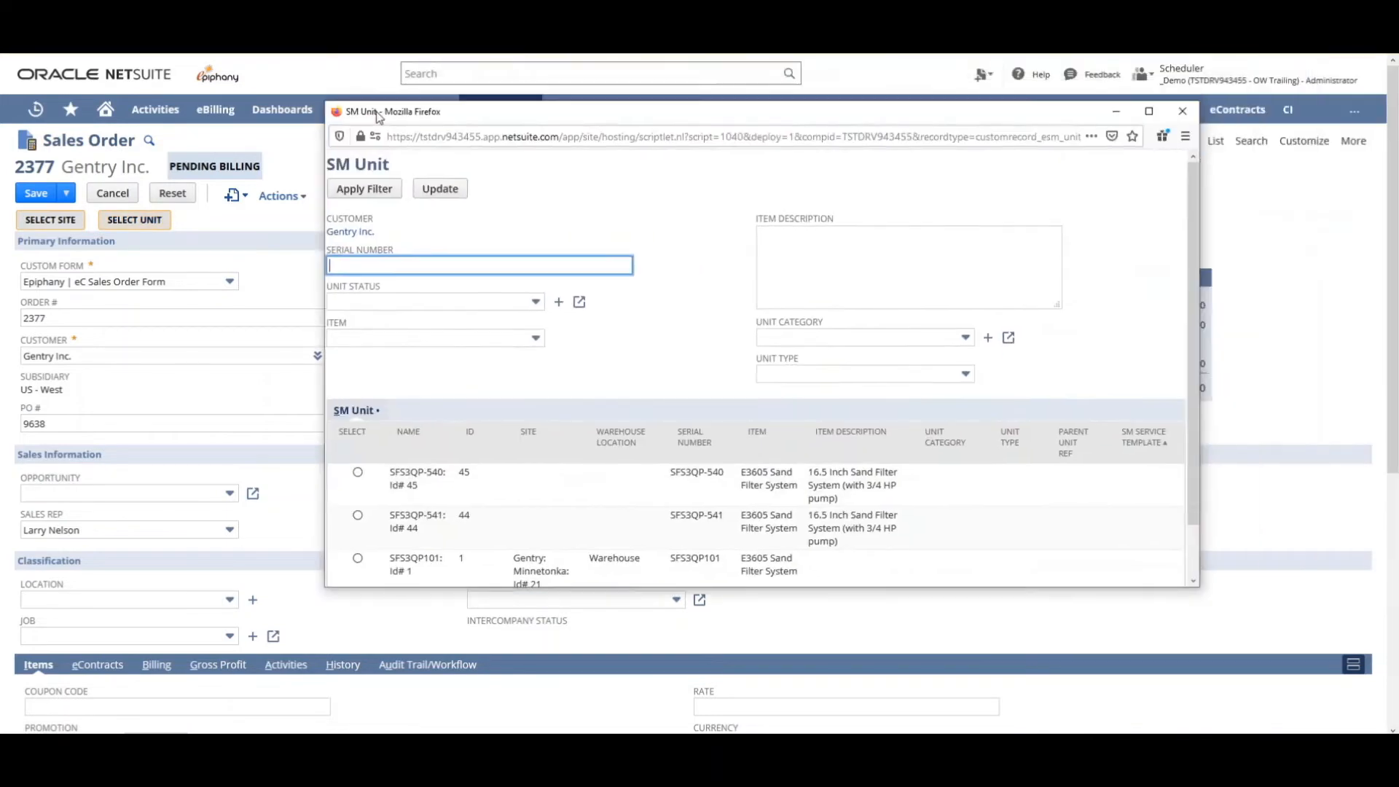
left_click_drag(378, 117, 310, 141)
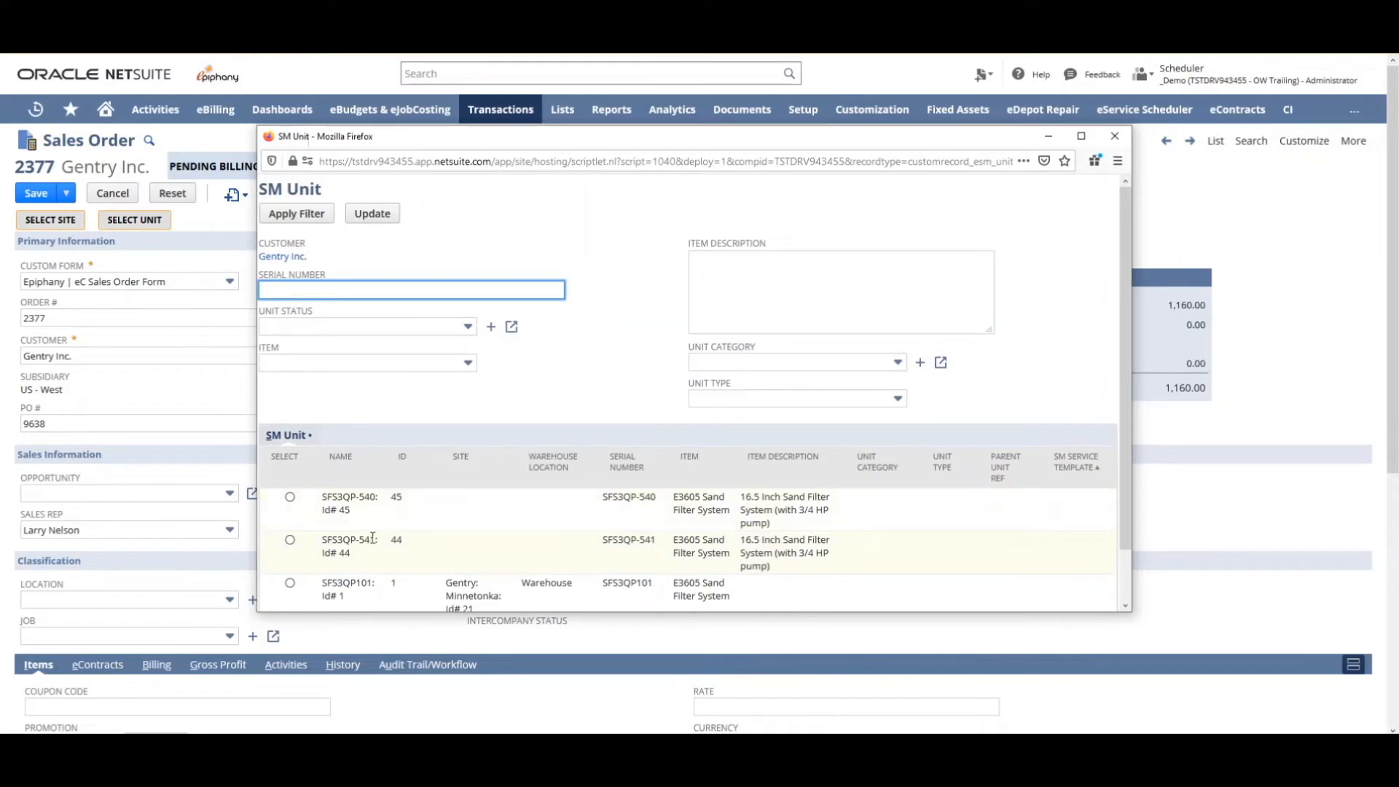
left_click(289, 498)
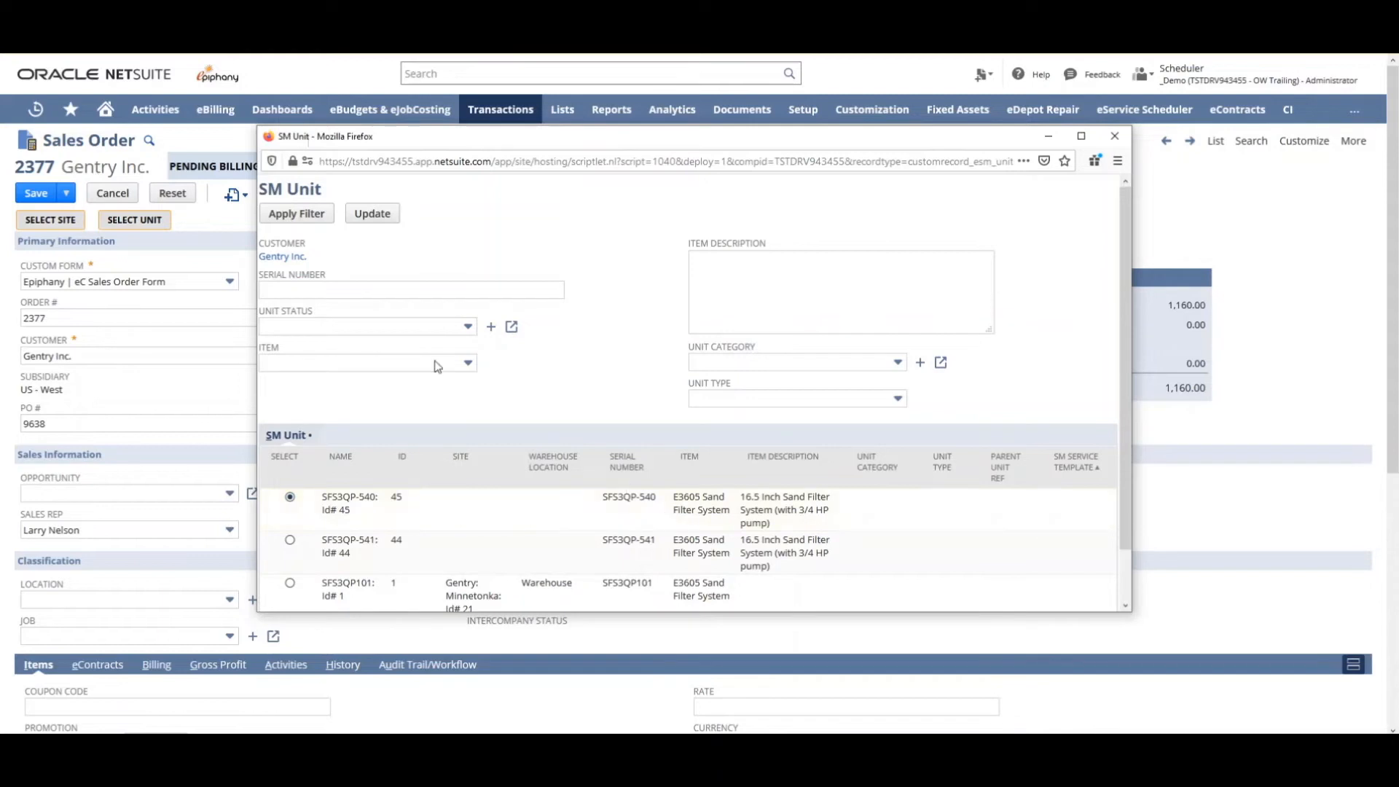
left_click(372, 213)
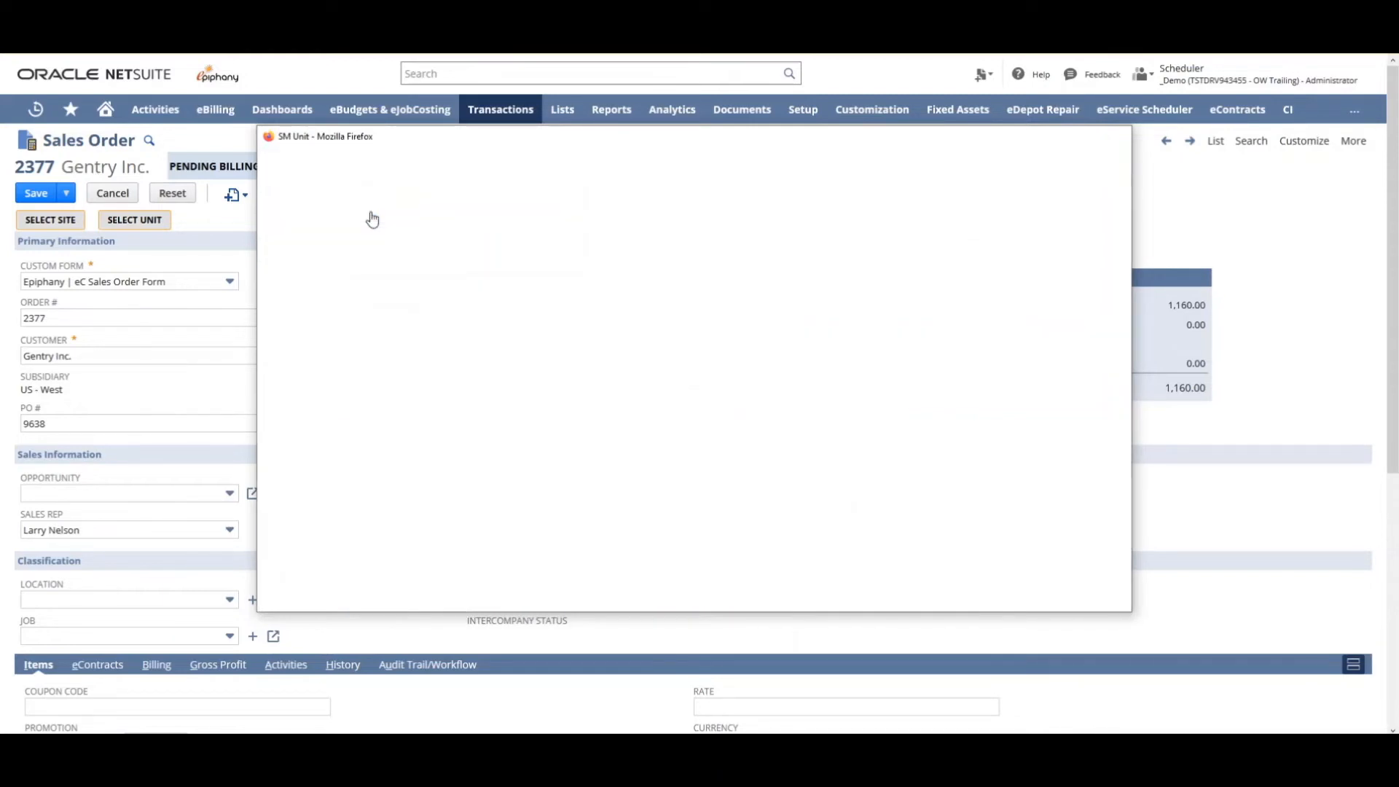
left_click(38, 196)
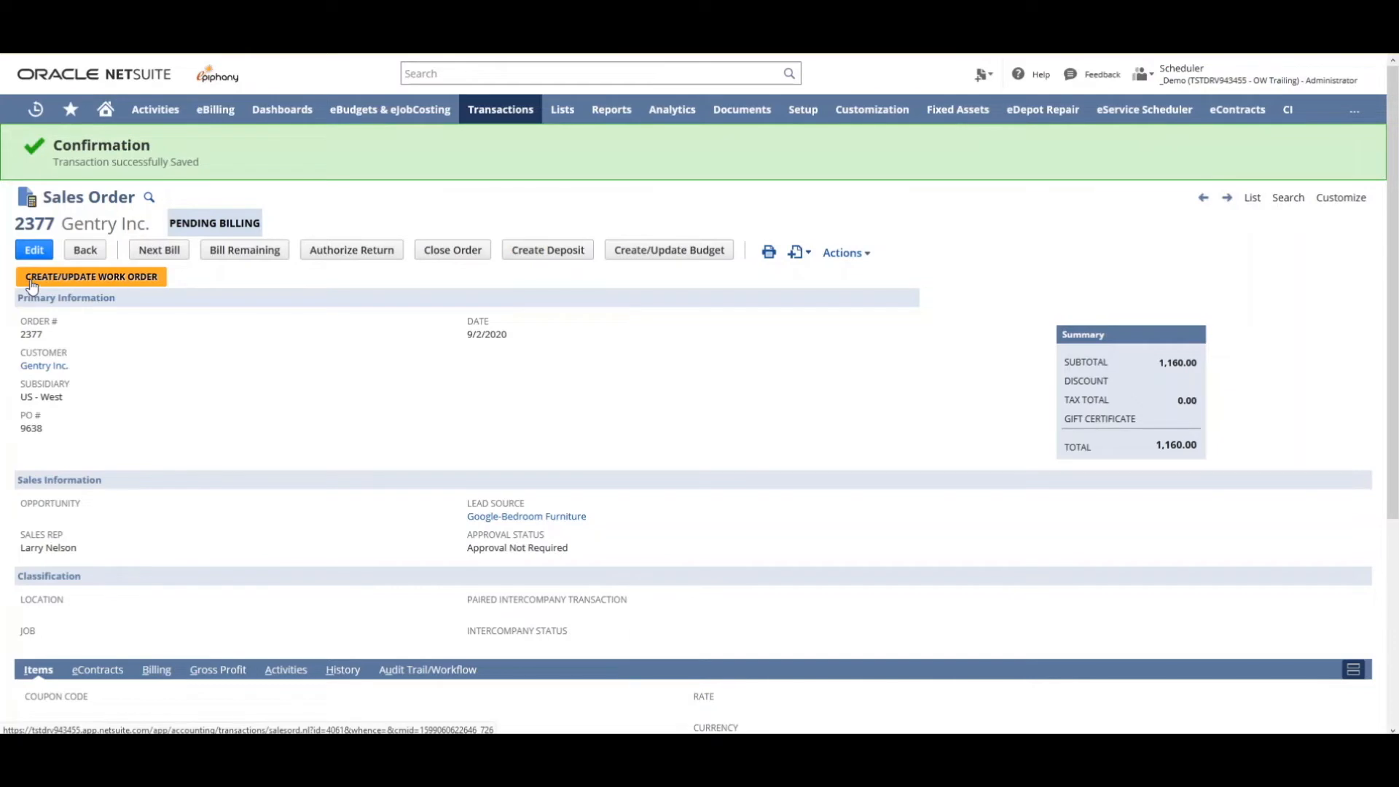
Start a work order from the sales order with location 01 US - West Coast Warehouse and expected start date 9/7/2020.
left_click(31, 284)
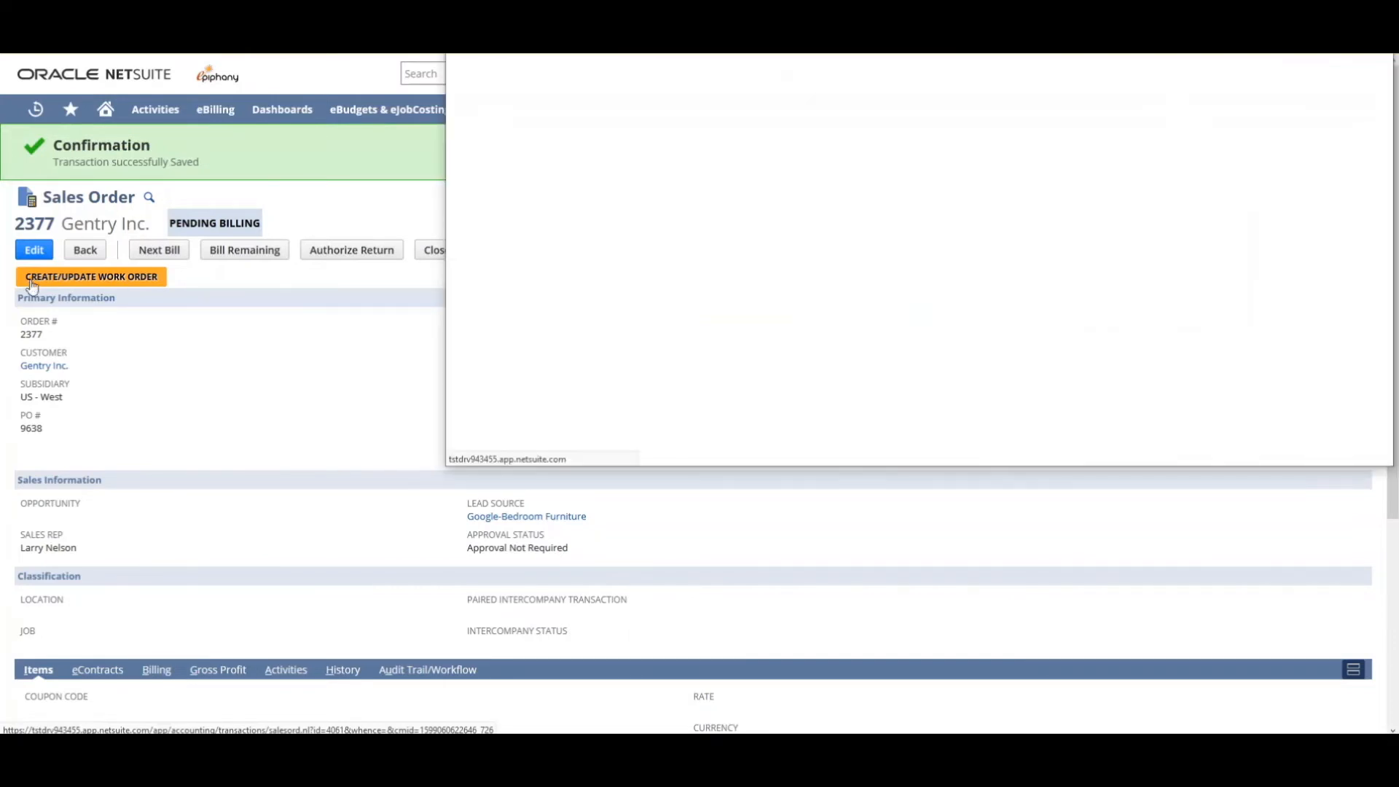
left_click_drag(496, 68, 259, 109)
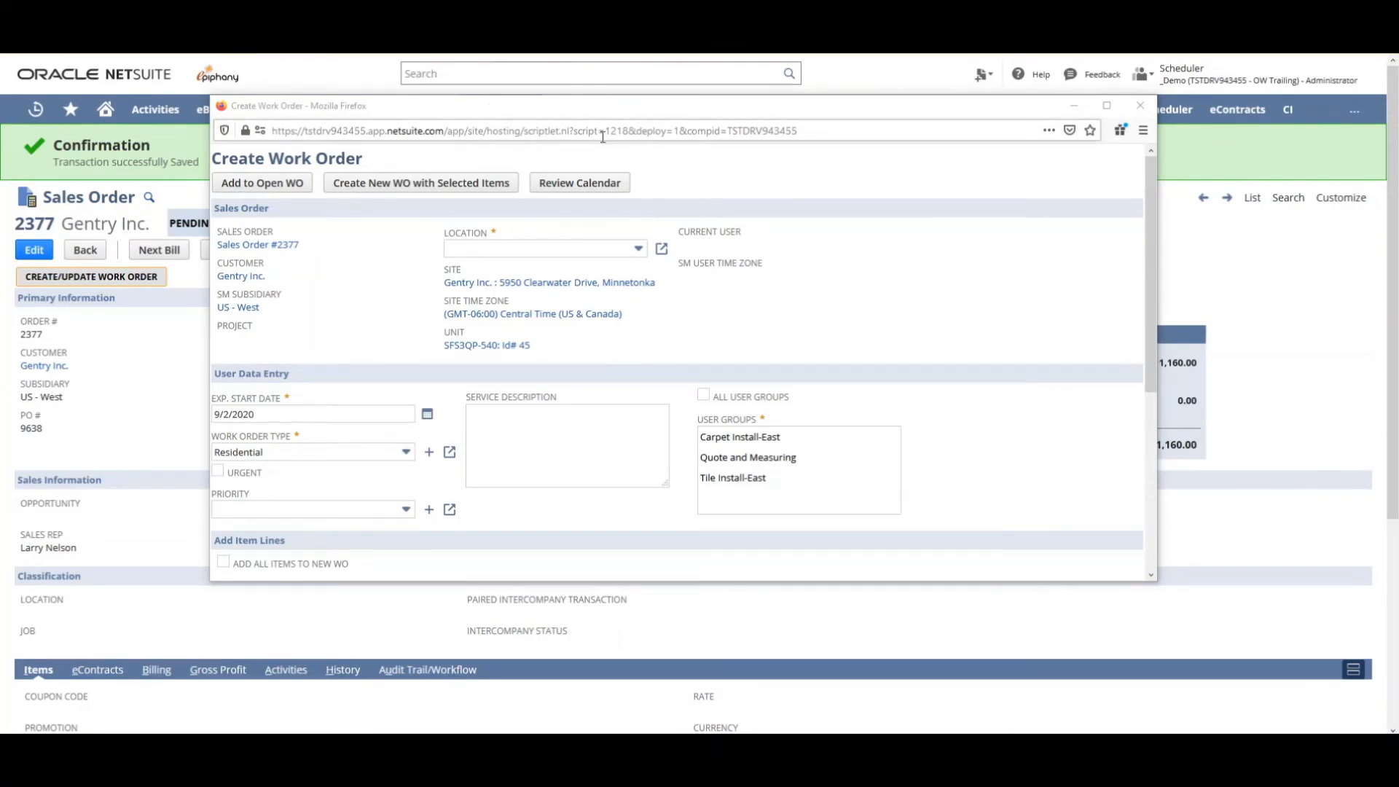
left_click(635, 255)
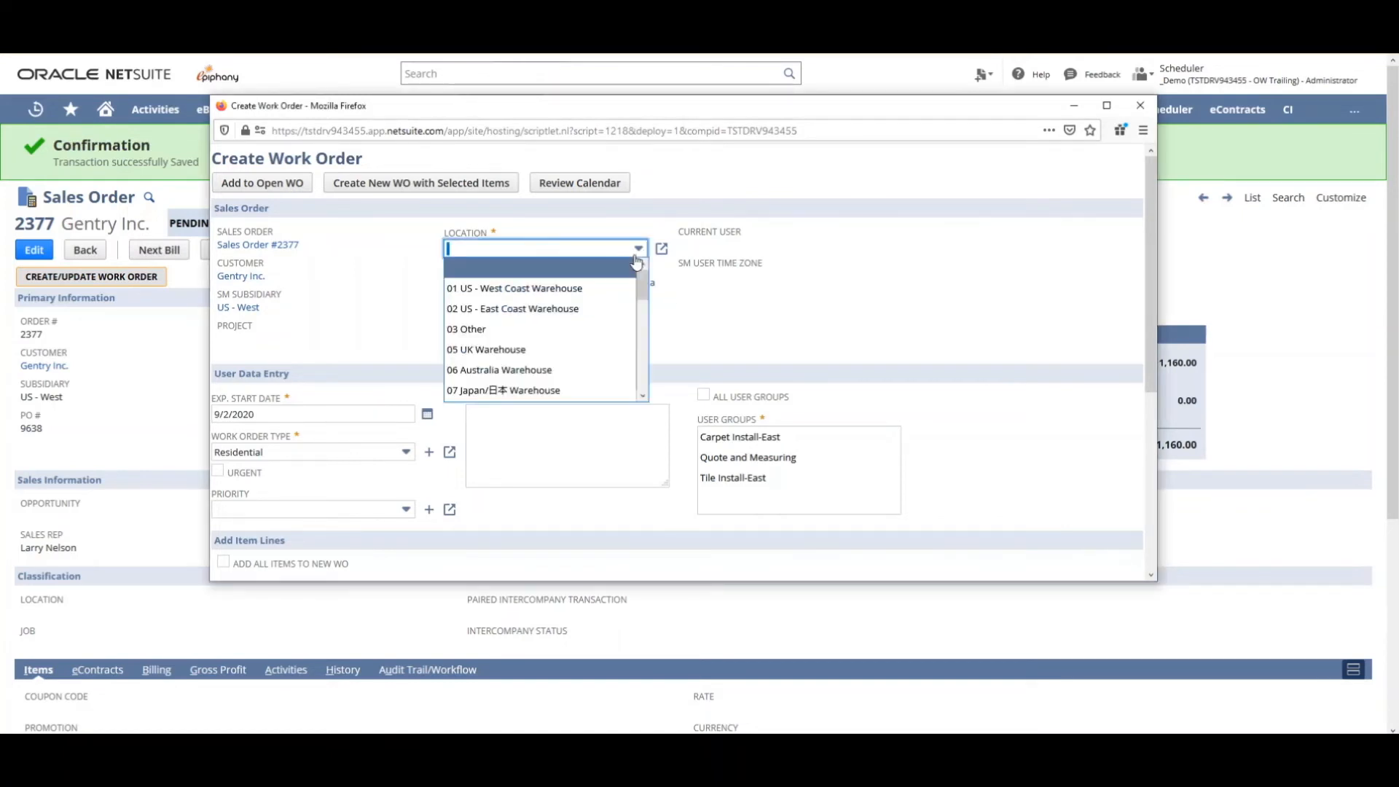
left_click(537, 290)
left_click(389, 348)
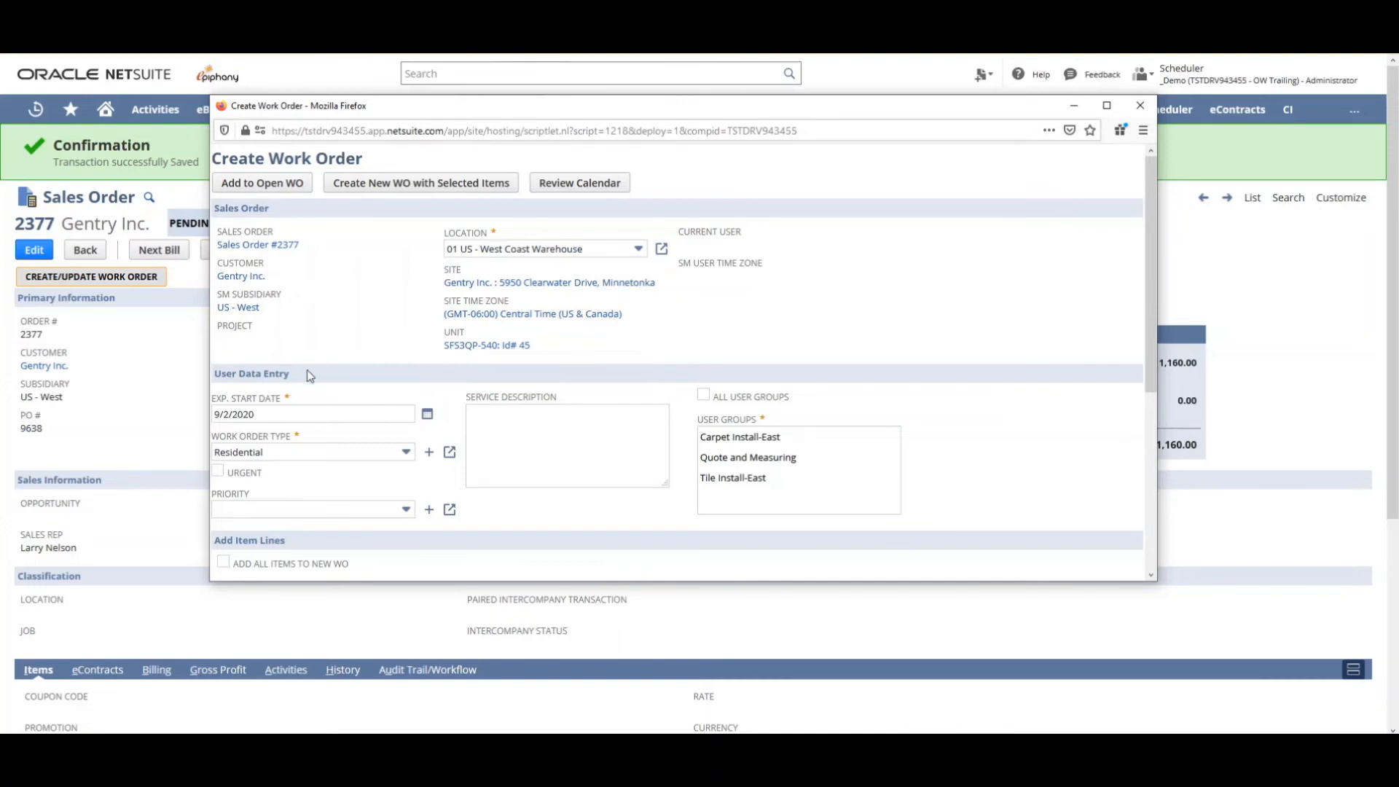
left_click(427, 415)
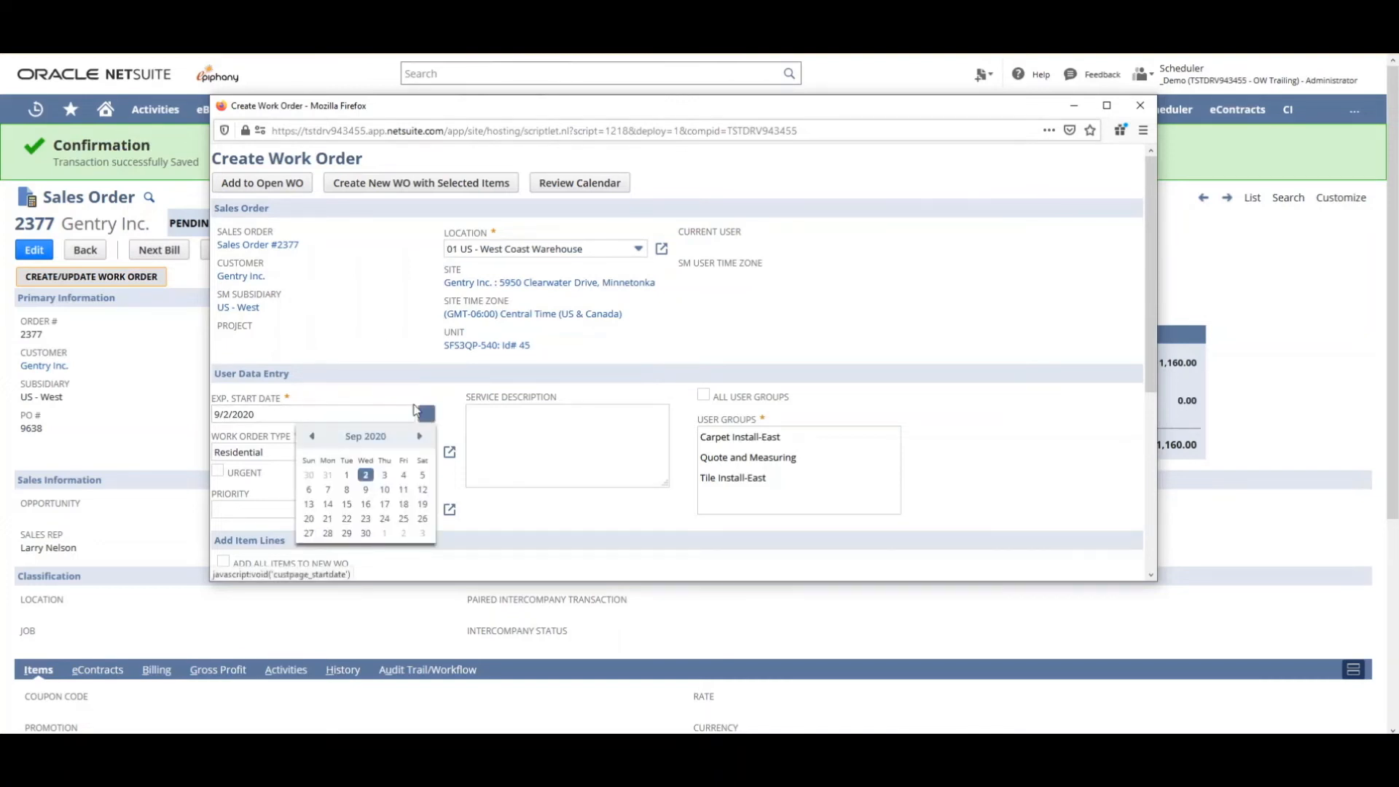
left_click(328, 491)
Enter the service description "Intsall Sand filter system" and choose the Quote and Measuring user group for the work order.
scroll(329, 490, "down", 3)
scroll(365, 458, "up", 1)
scroll(365, 458, "up", 2)
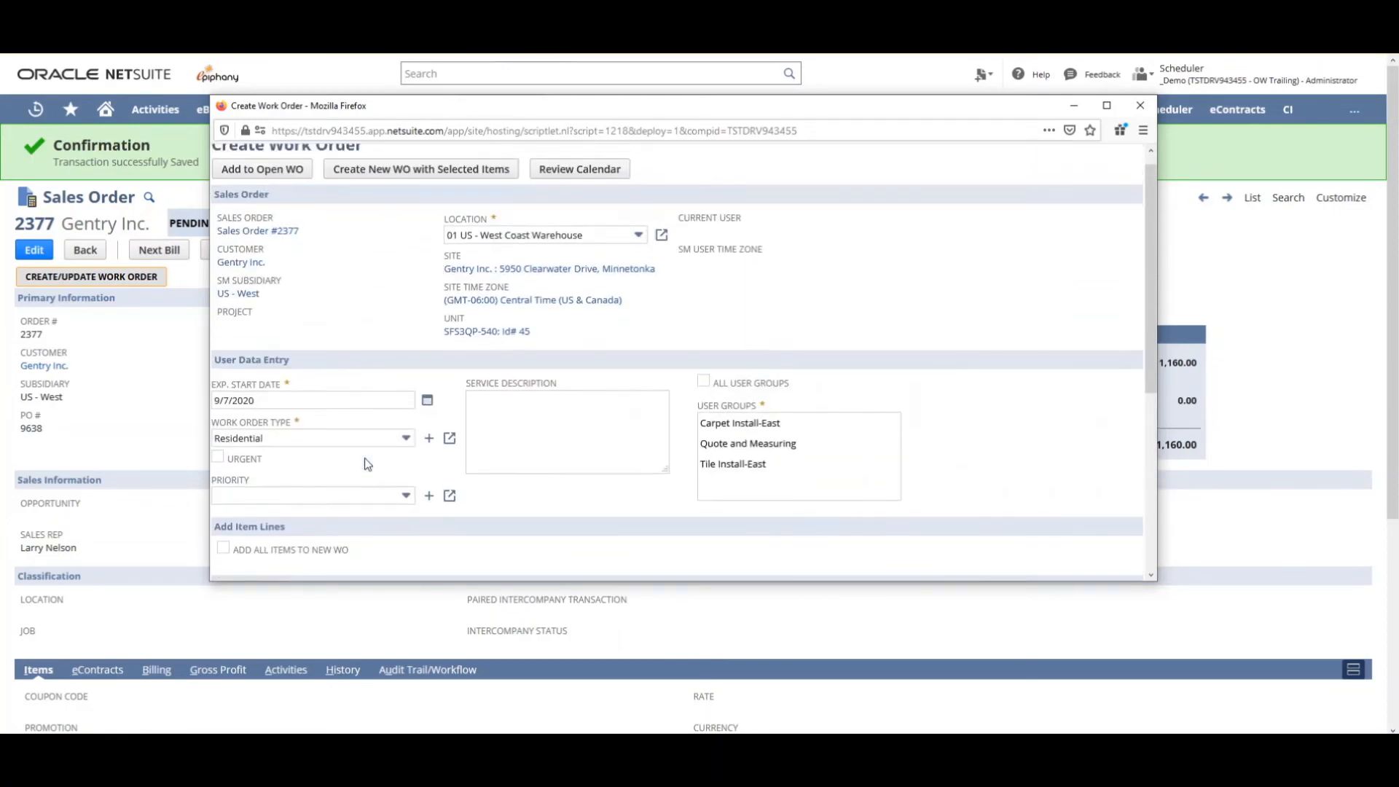
left_click(570, 427)
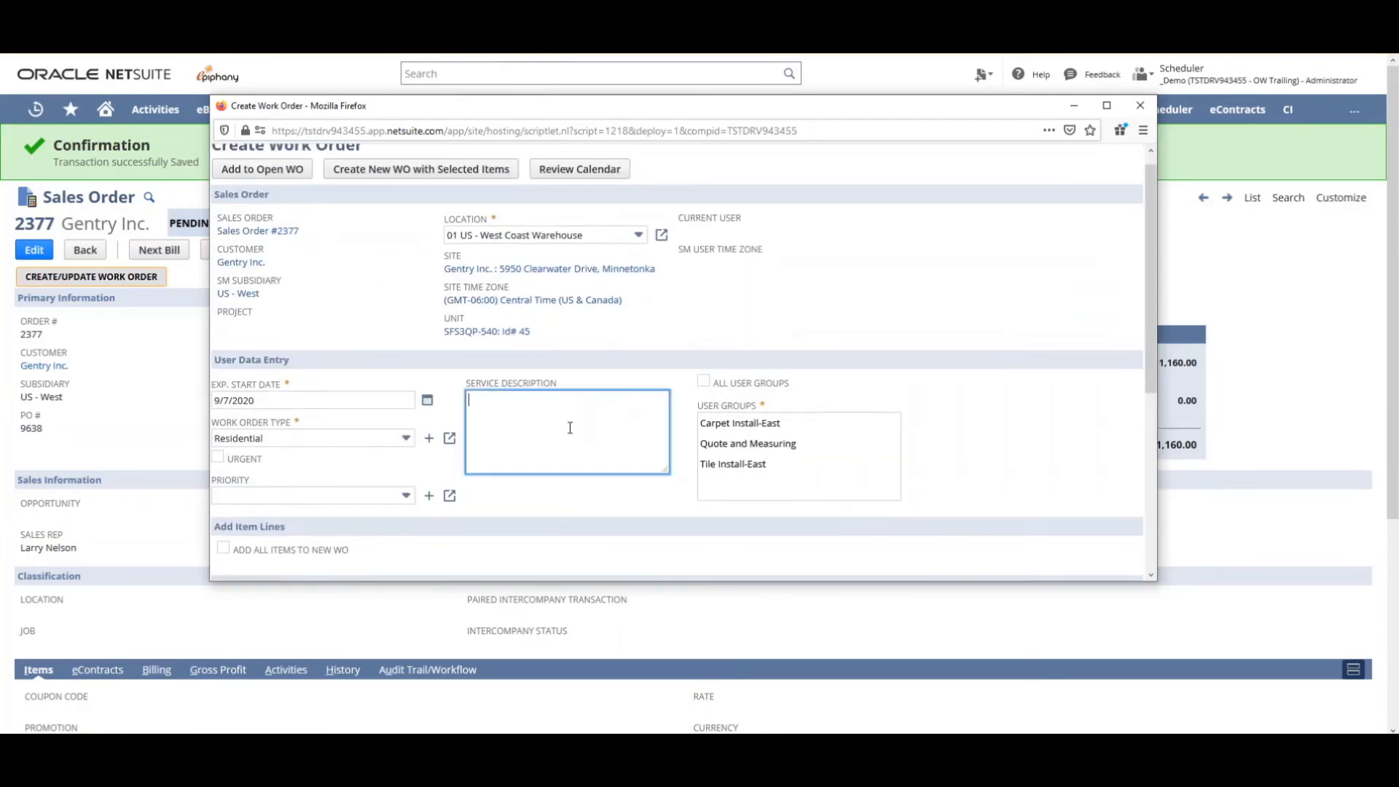
type("Intsall Sand filter system")
left_click(746, 444)
Mark the E3605 Sand Filter System line to be added to the new work order.
scroll(745, 446, "down", 2)
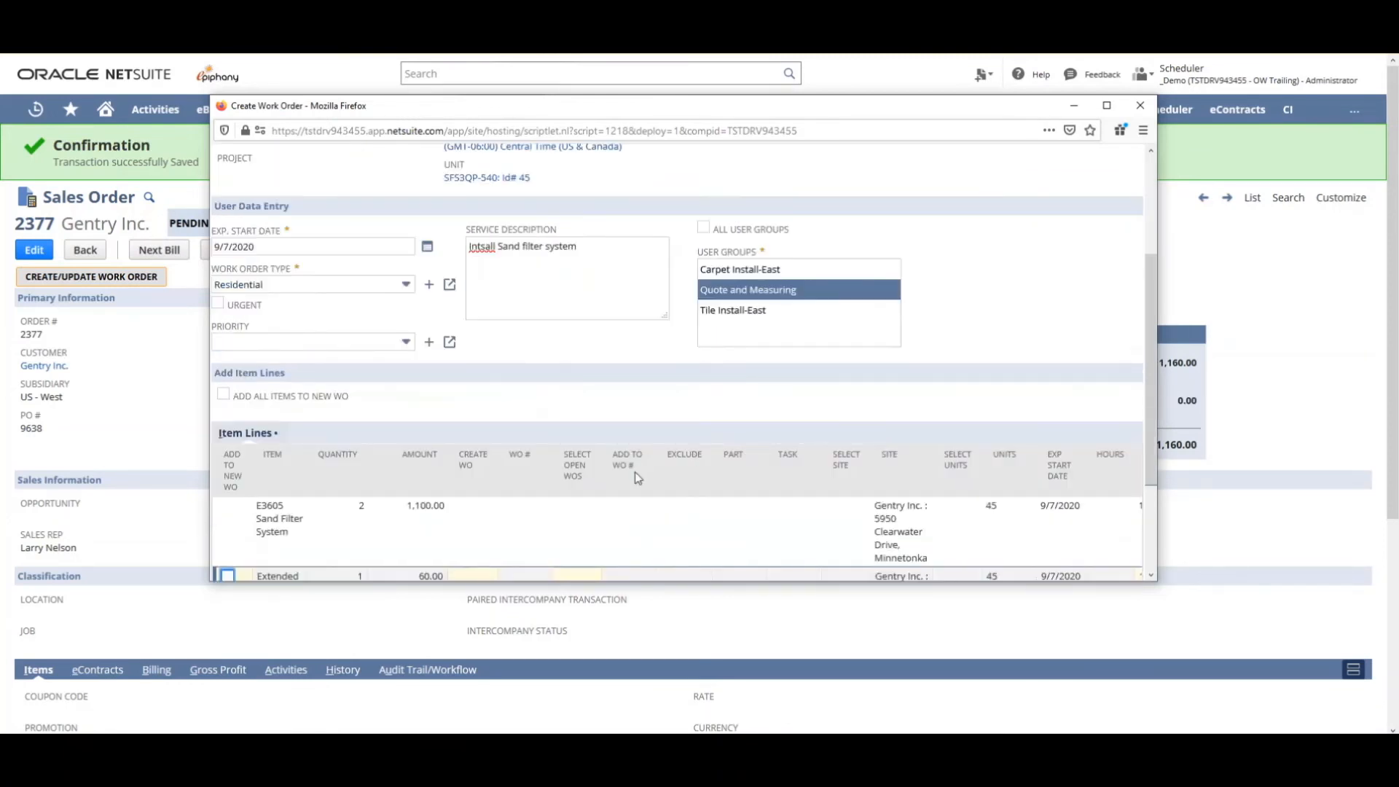
scroll(475, 371, "down", 2)
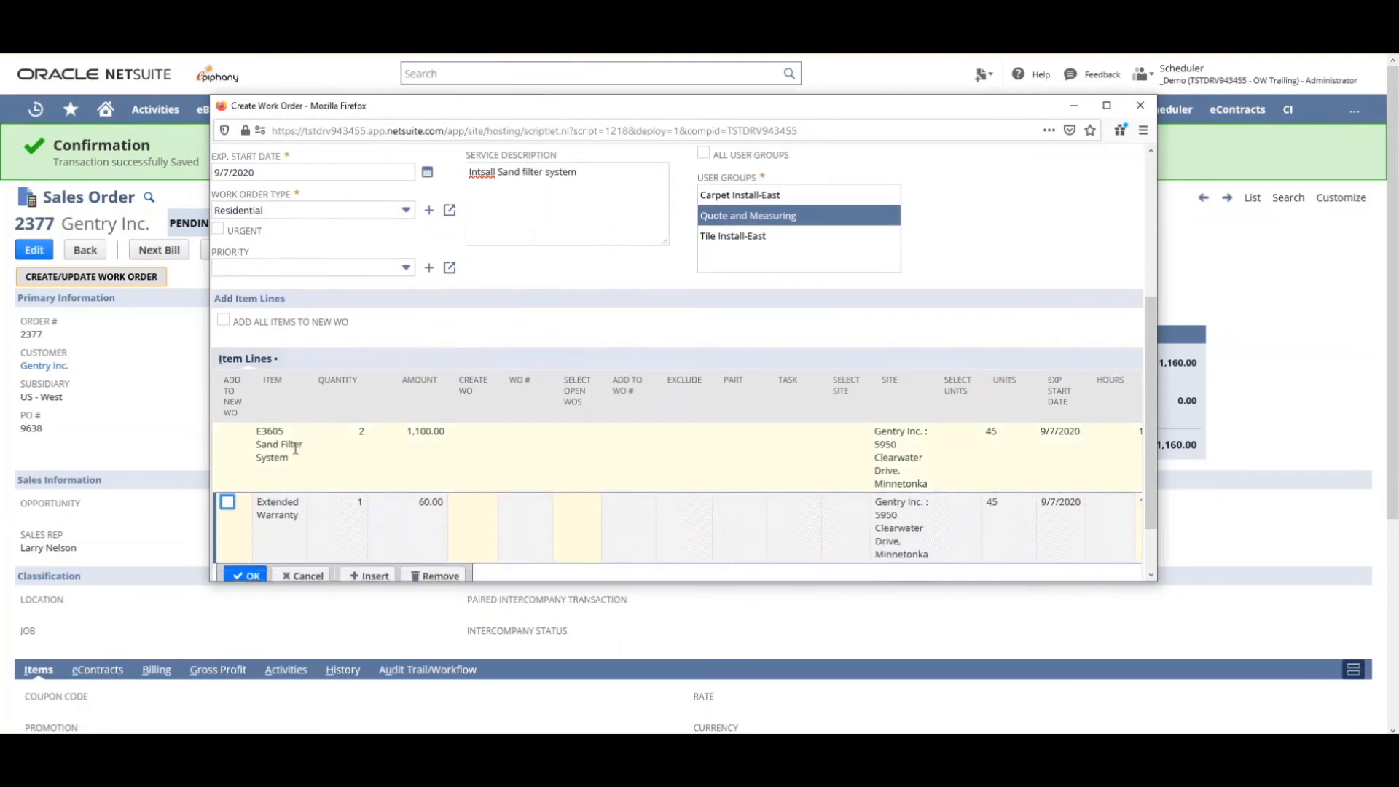
left_click(234, 448)
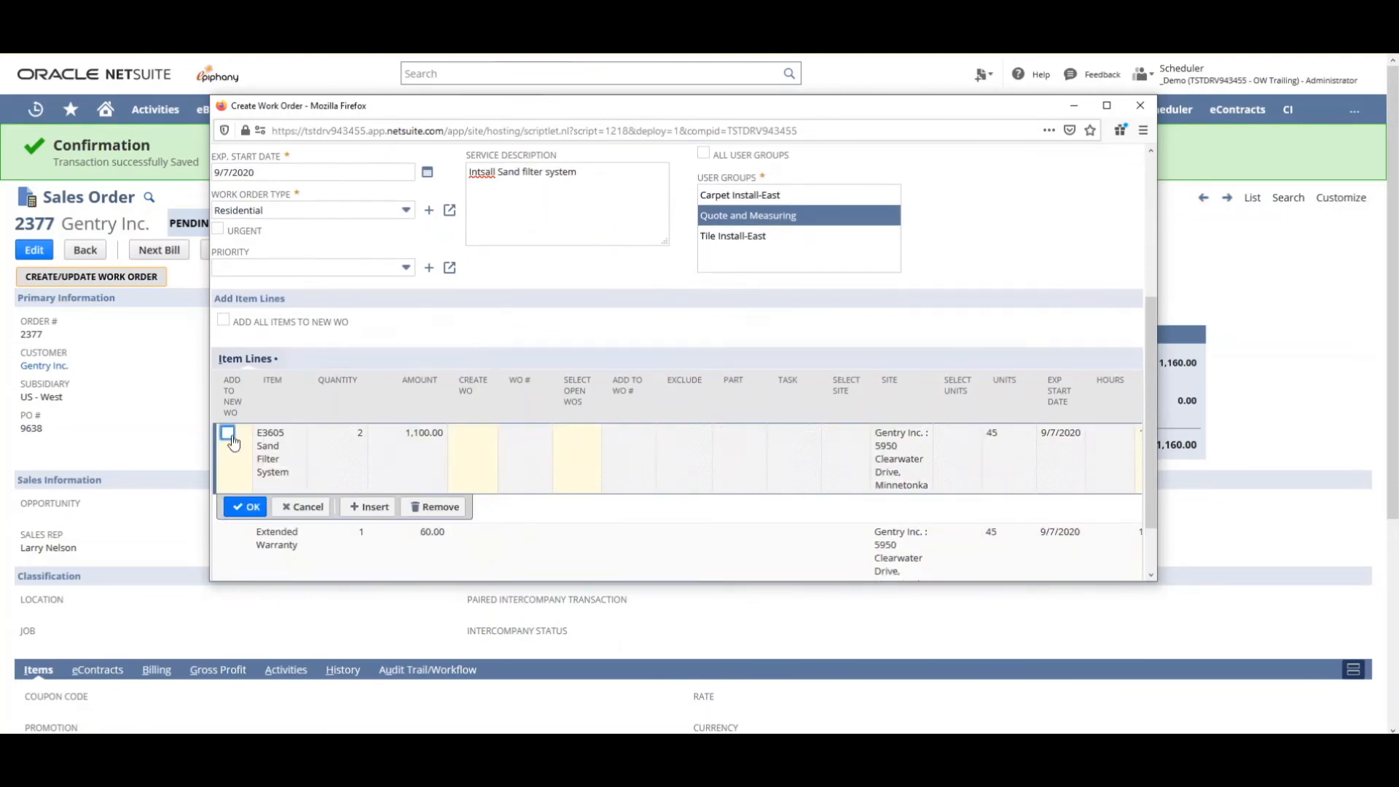
left_click(230, 436)
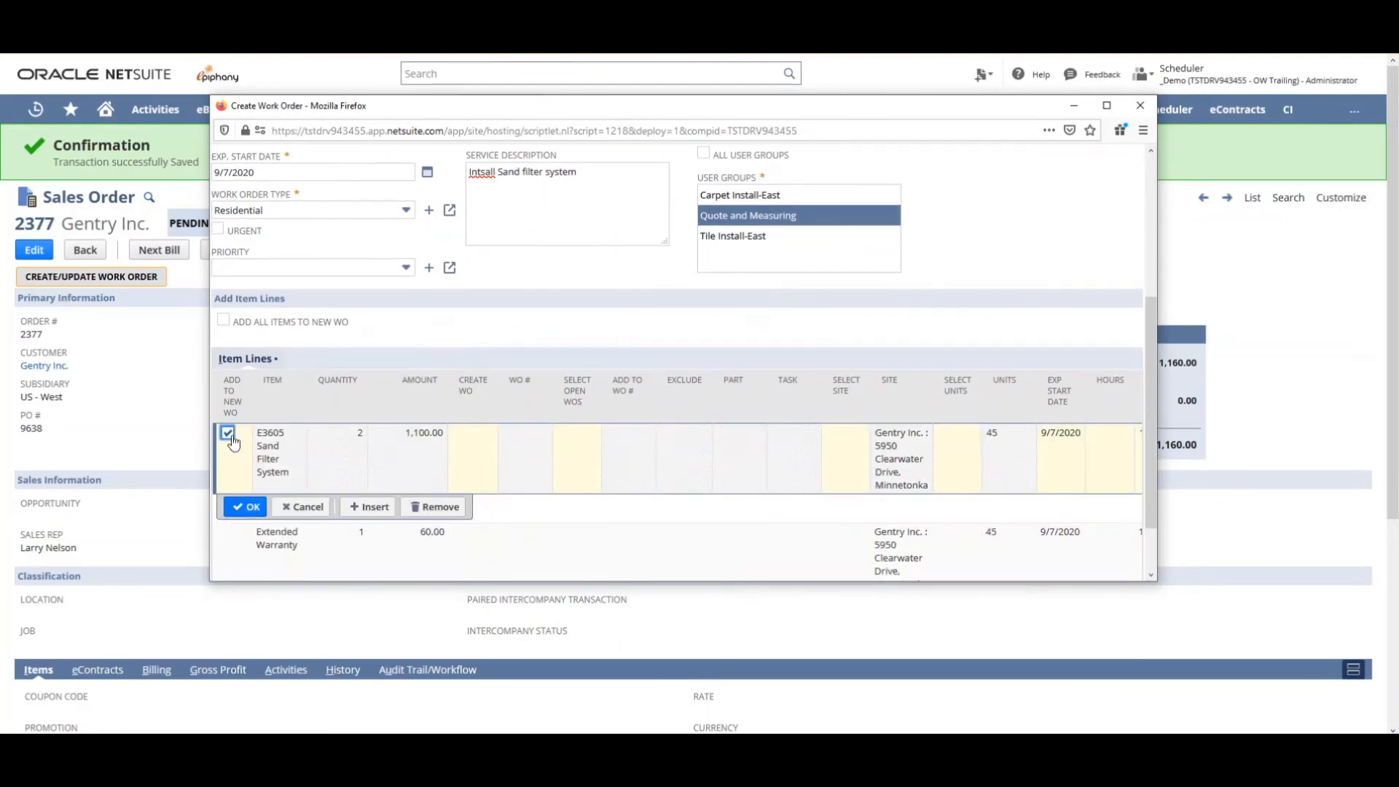
left_click(248, 508)
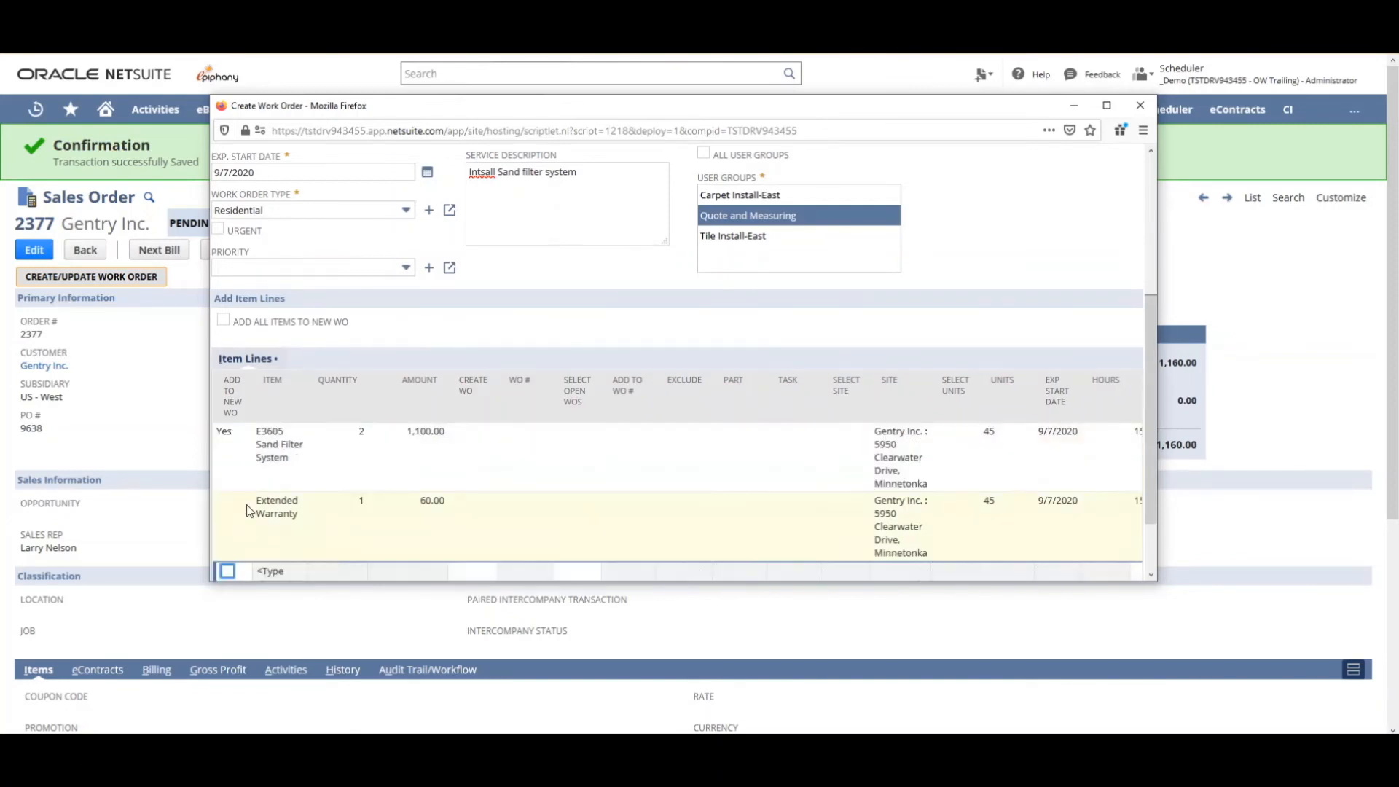
Correct the misspelled first word of the service description to "Install".
left_click(485, 173)
double_click(485, 172)
type("Install")
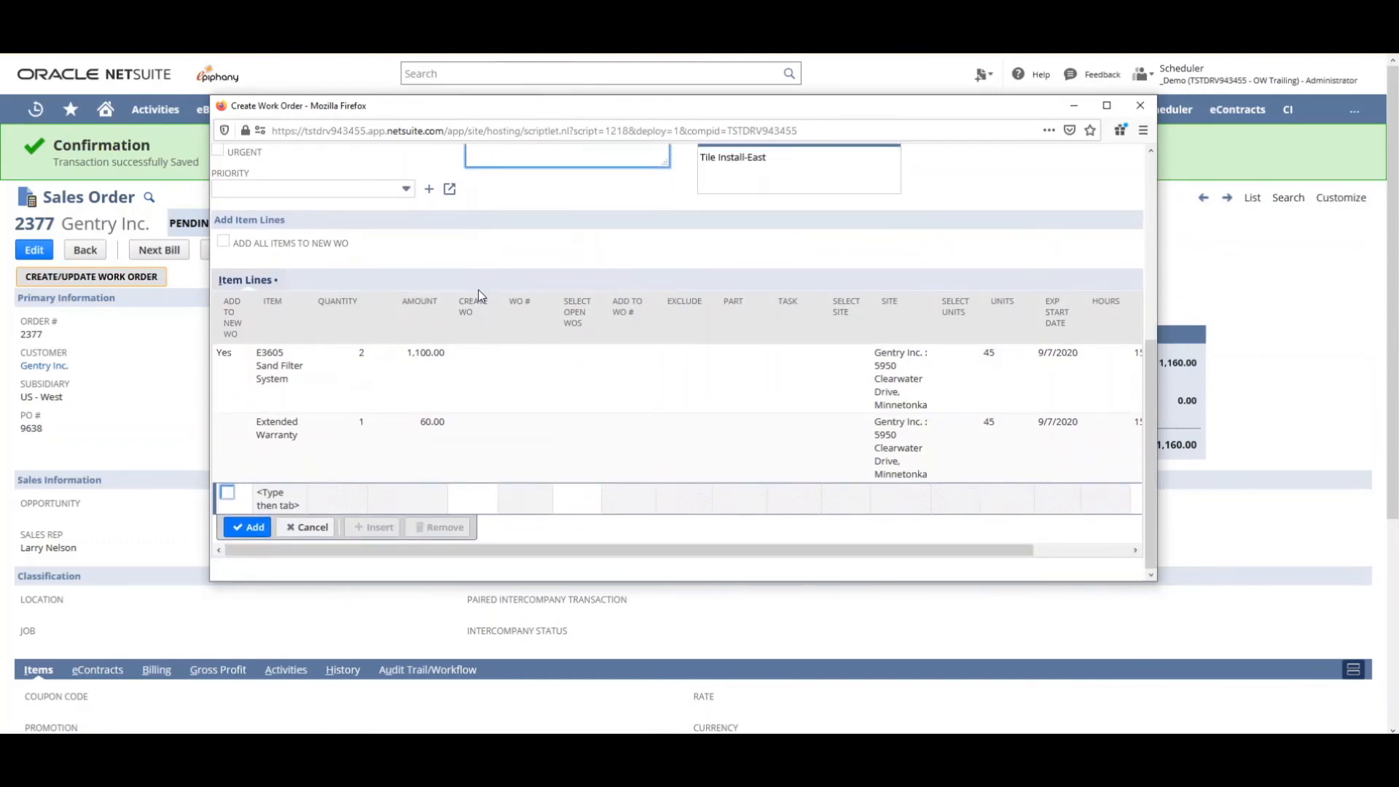
Create a new work order with the selected item line and open the created work order for viewing.
scroll(478, 289, "up", 5)
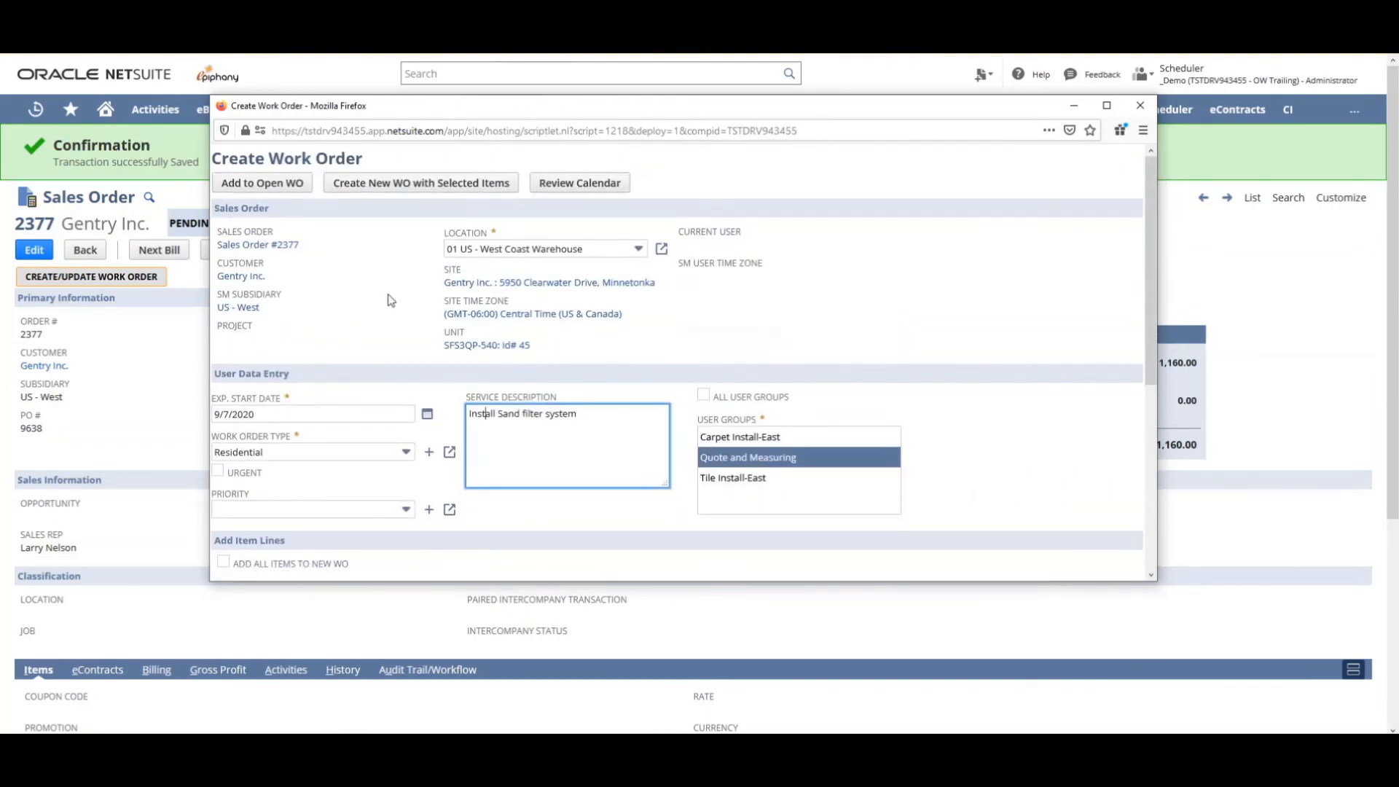
left_click(398, 193)
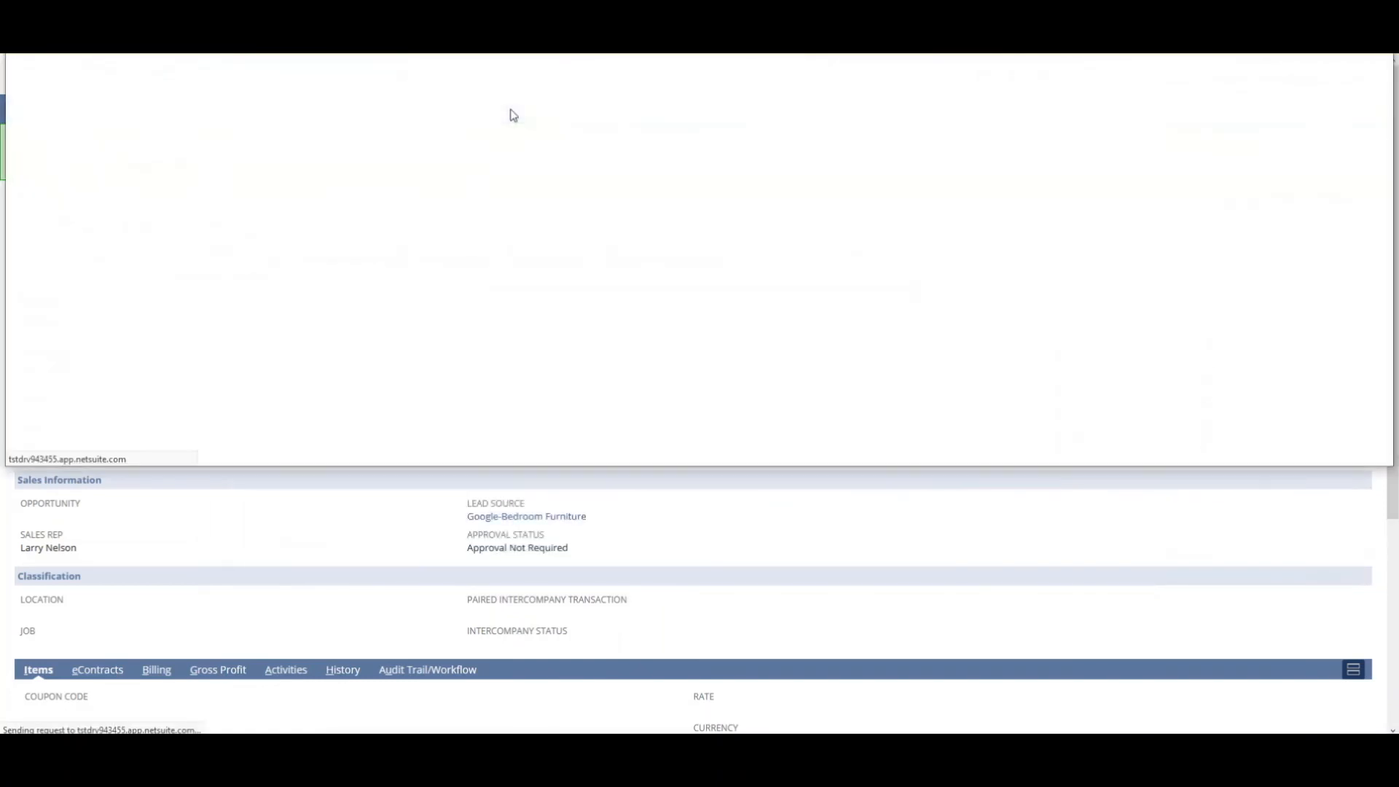
left_click_drag(276, 0, 278, 62)
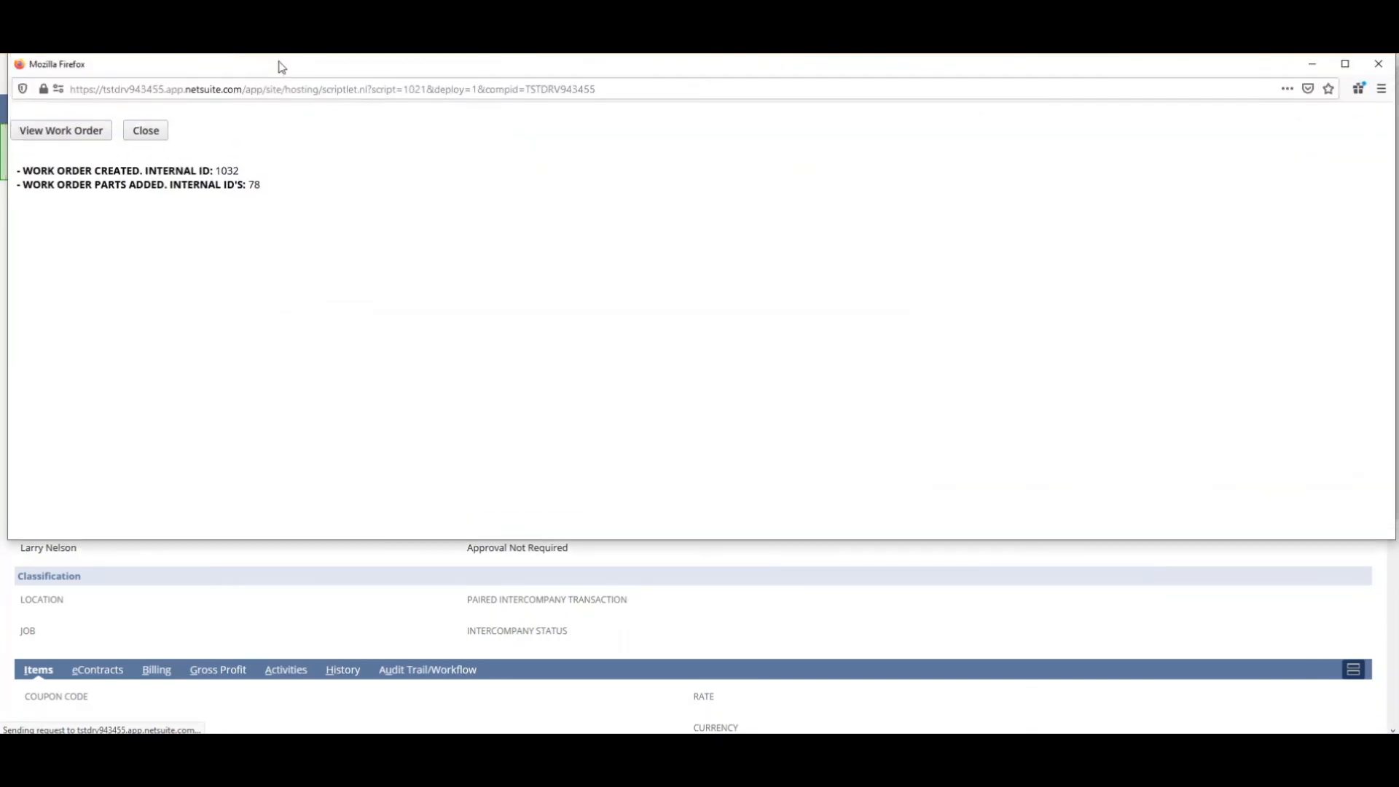
left_click(33, 135)
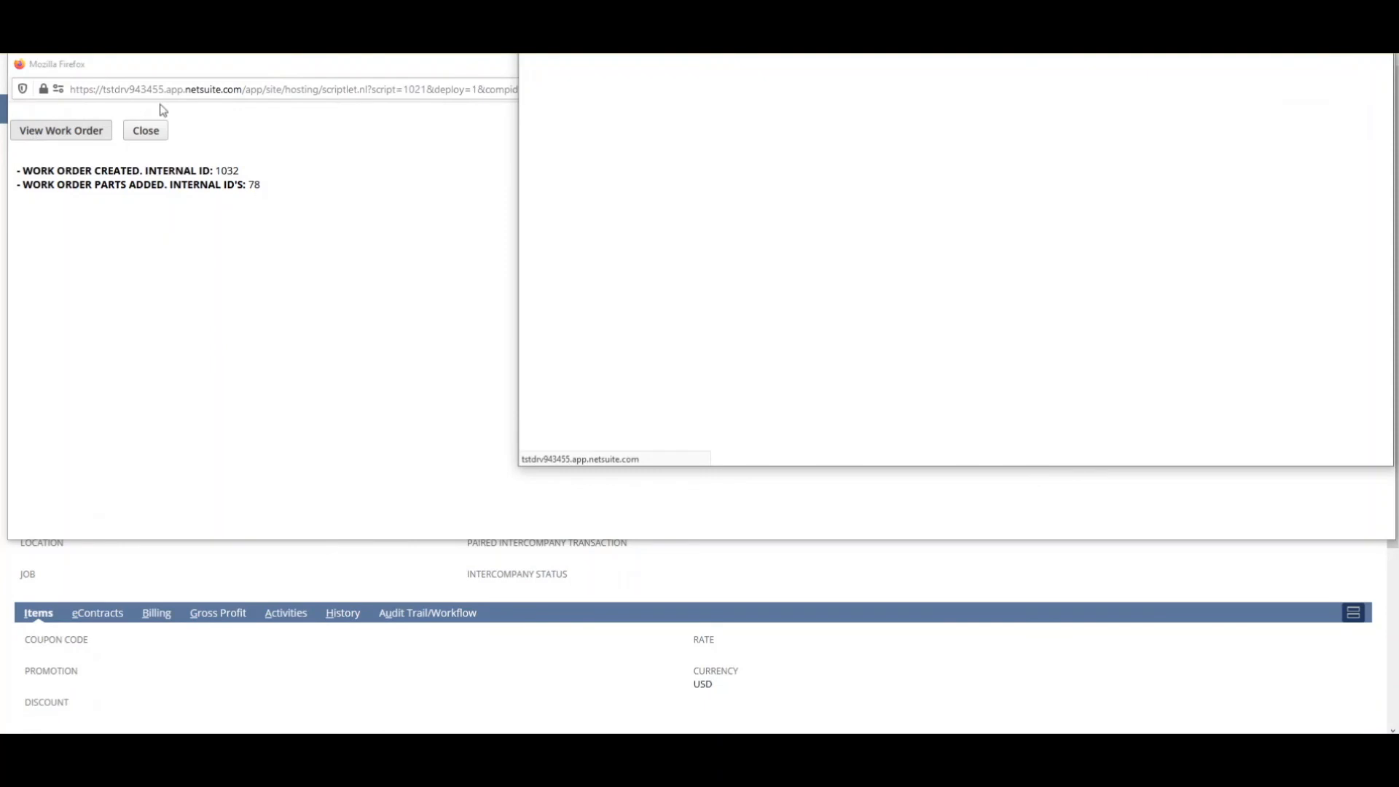